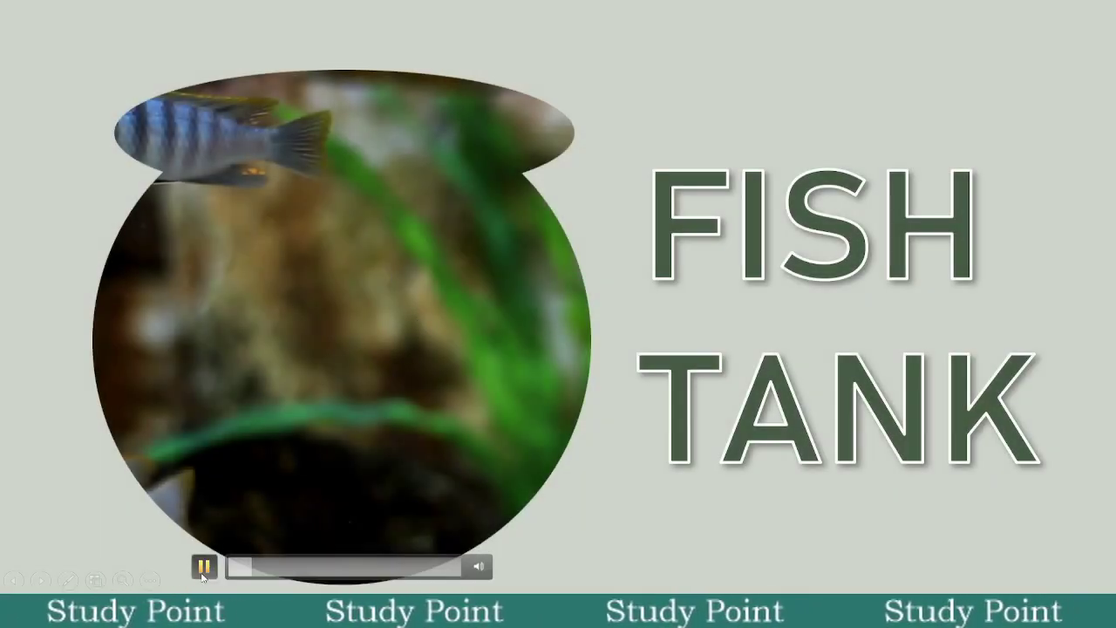
Play the aquarium video in the slide show, then end the show to return to editing.
{"action": "left_click", "coordinate": [202, 568]}
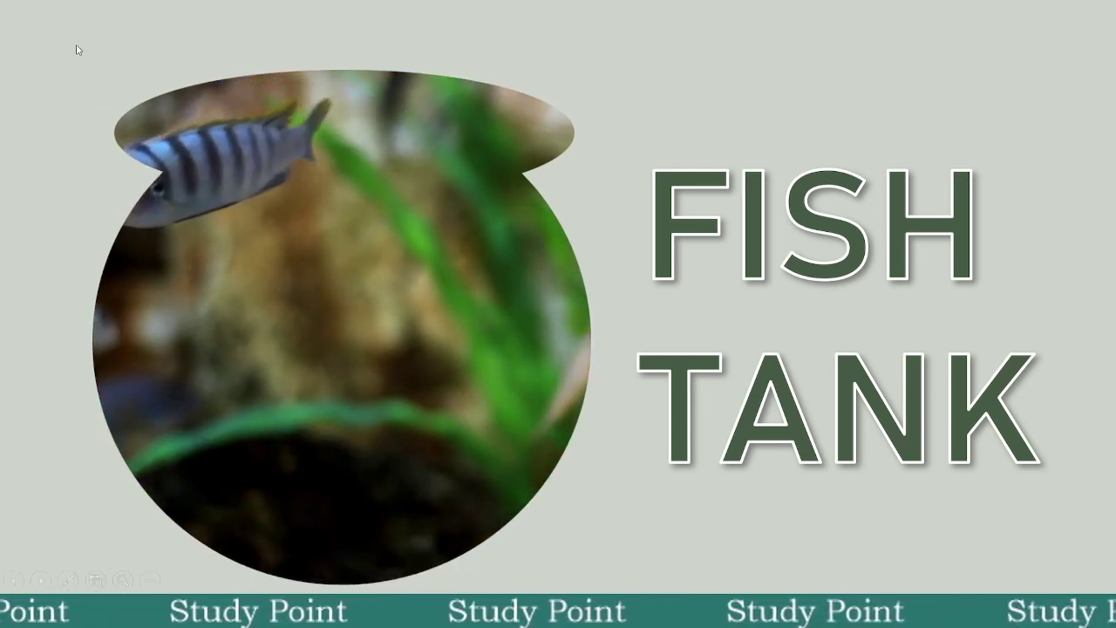
{"action": "key", "text": "Escape"}
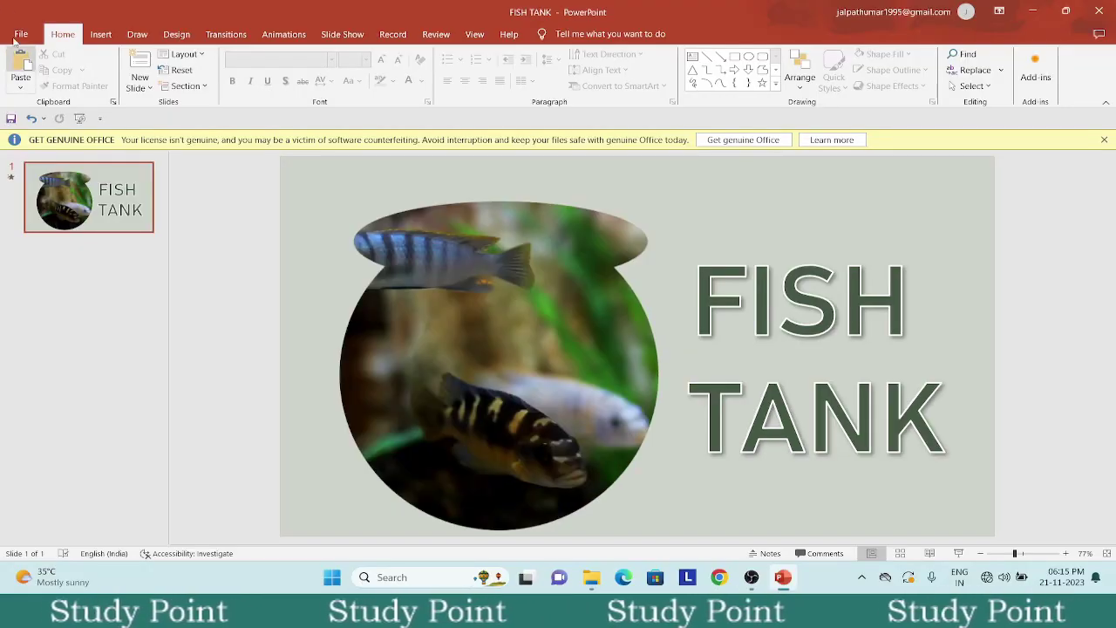
Create a new blank presentation and switch its slide to the Blank layout.
{"action": "left_click", "coordinate": [19, 34]}
{"action": "left_click", "coordinate": [40, 97]}
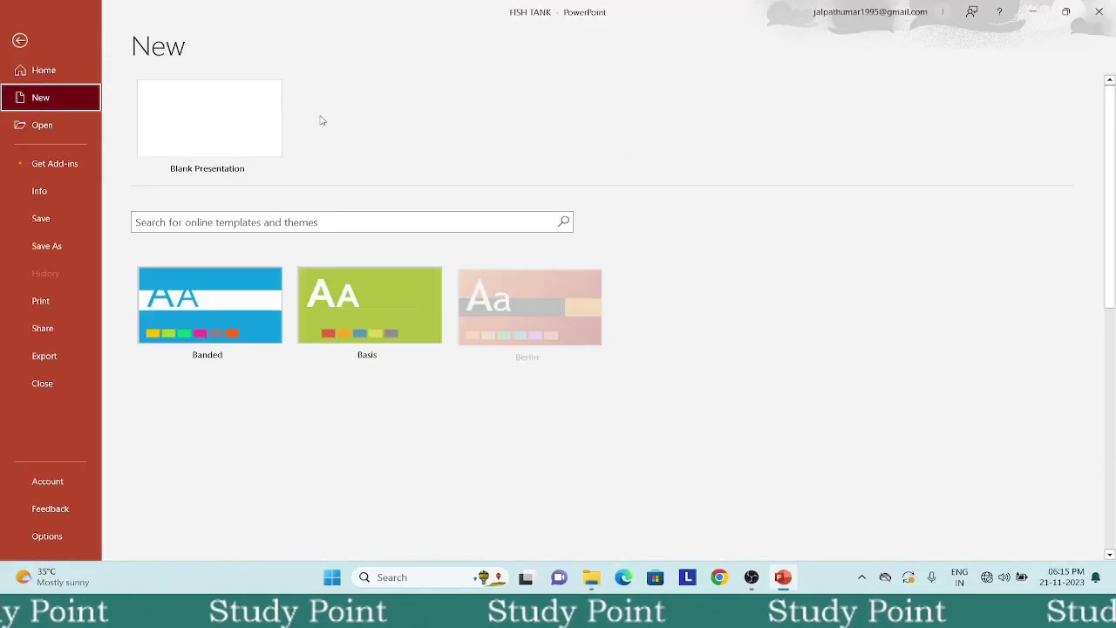
{"action": "left_click", "coordinate": [244, 114]}
{"action": "left_click", "coordinate": [190, 54]}
{"action": "left_click", "coordinate": [173, 220]}
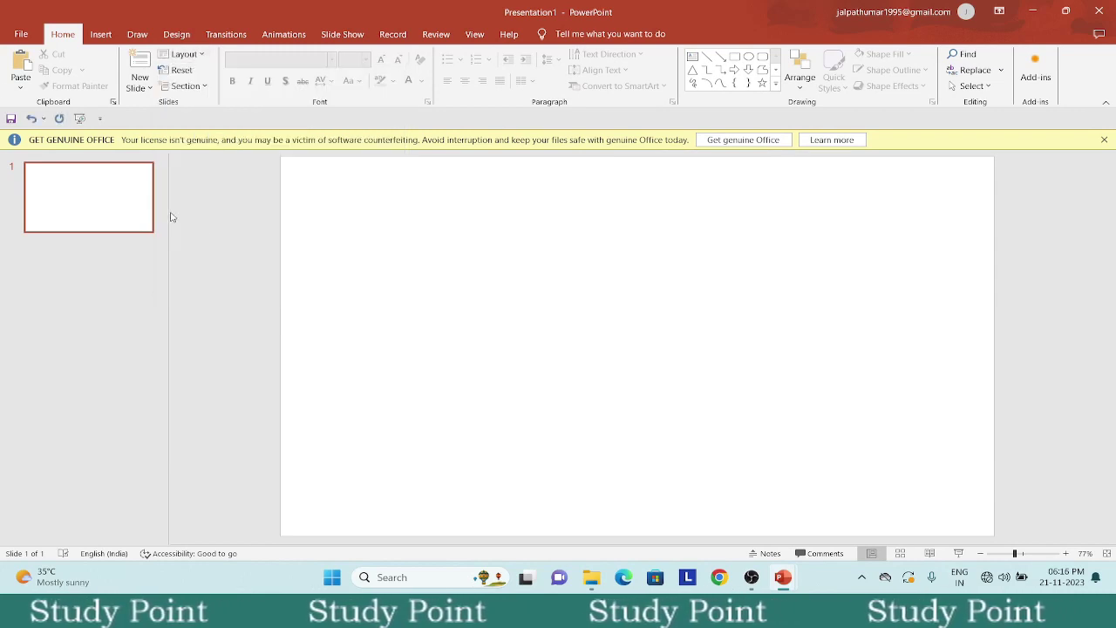
Insert the pexels_videos_3384 aquarium video from this device onto the slide.
{"action": "left_click", "coordinate": [101, 36]}
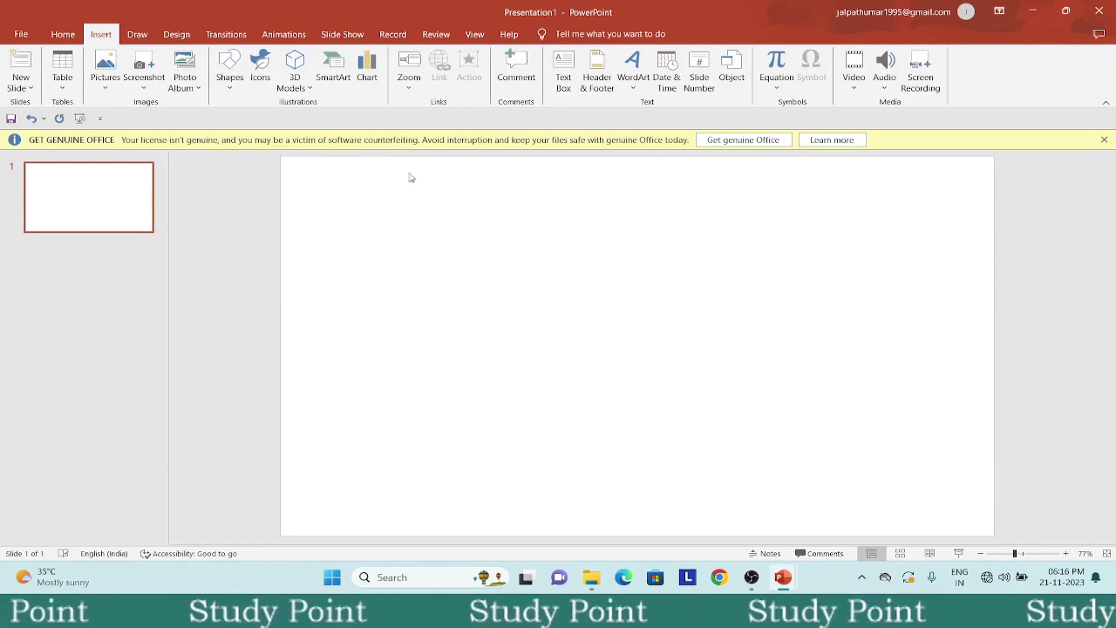
{"action": "left_click", "coordinate": [854, 77]}
{"action": "left_click", "coordinate": [879, 122]}
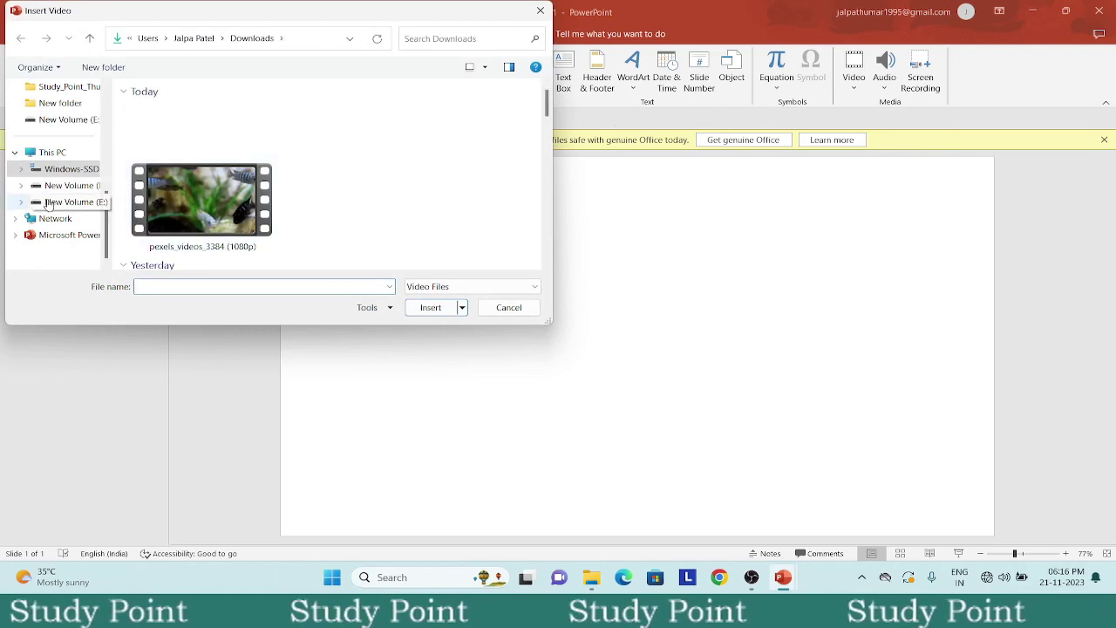
{"action": "left_click", "coordinate": [185, 209]}
{"action": "left_click", "coordinate": [431, 307]}
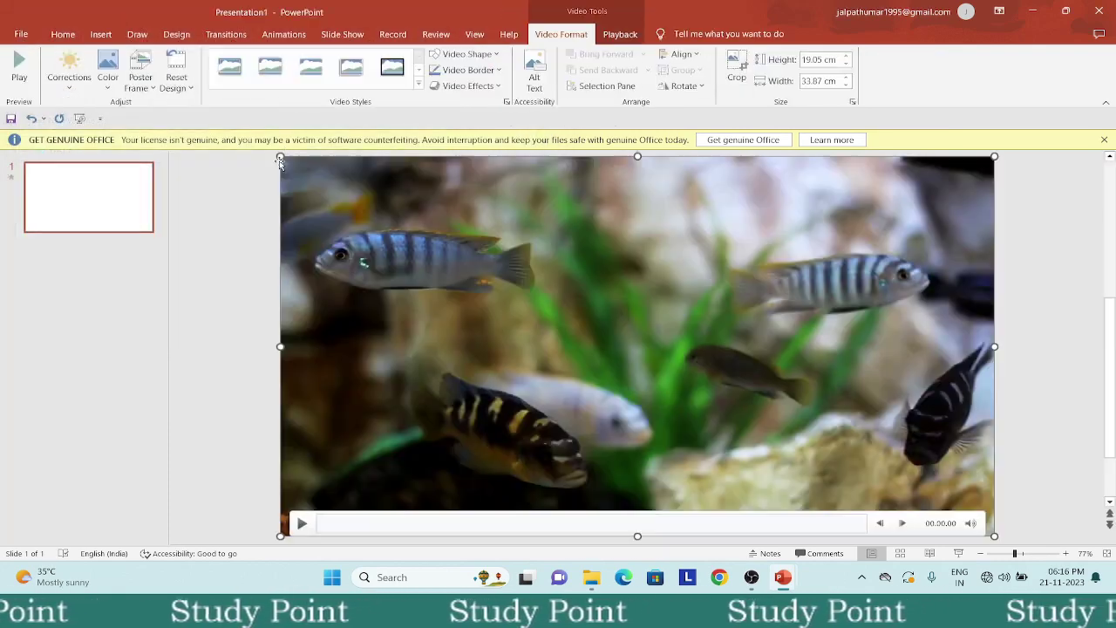
{"action": "left_click", "coordinate": [188, 243]}
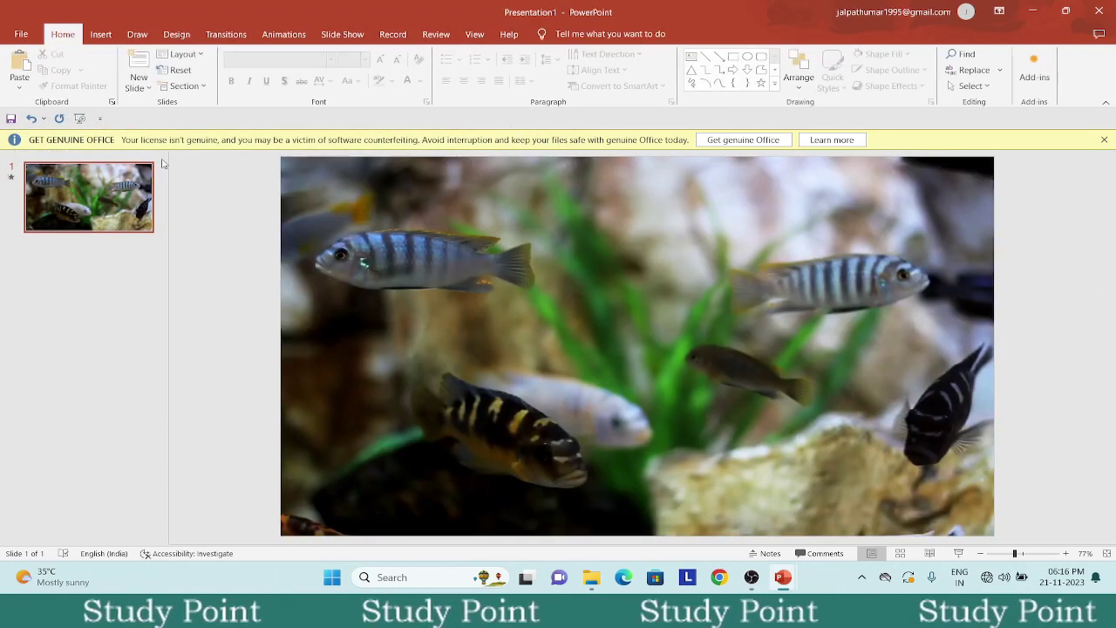
Draw an oval circle over the fish video, sized to about 16 cm across.
{"action": "left_click", "coordinate": [101, 34]}
{"action": "left_click", "coordinate": [231, 77]}
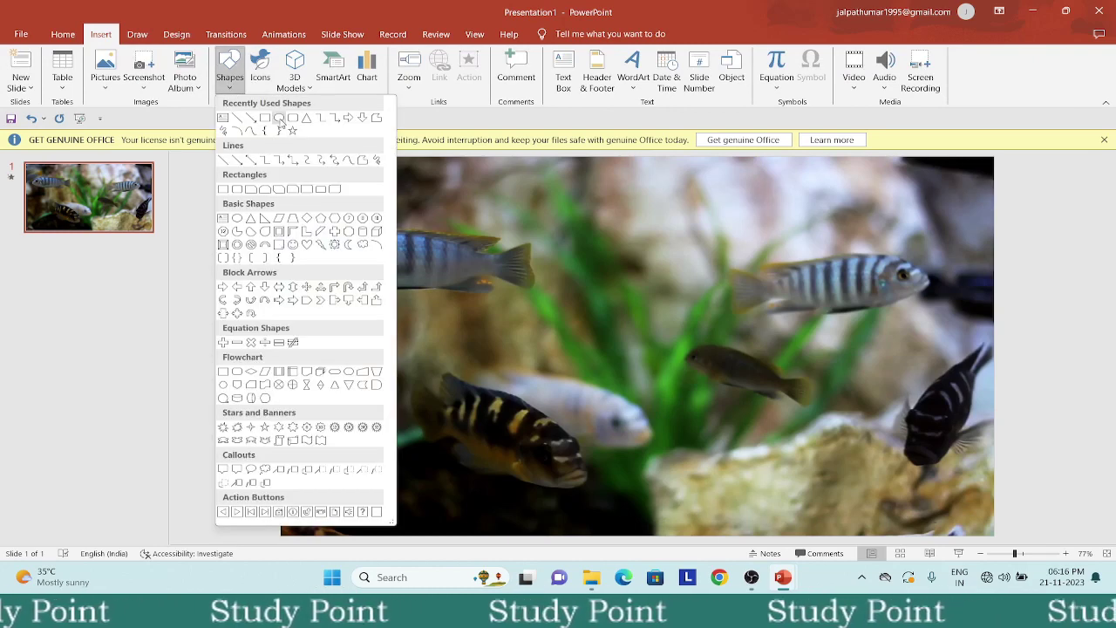
{"action": "left_click", "coordinate": [279, 119]}
{"action": "left_click_drag", "start_coordinate": [370, 258], "coordinate": [666, 529]}
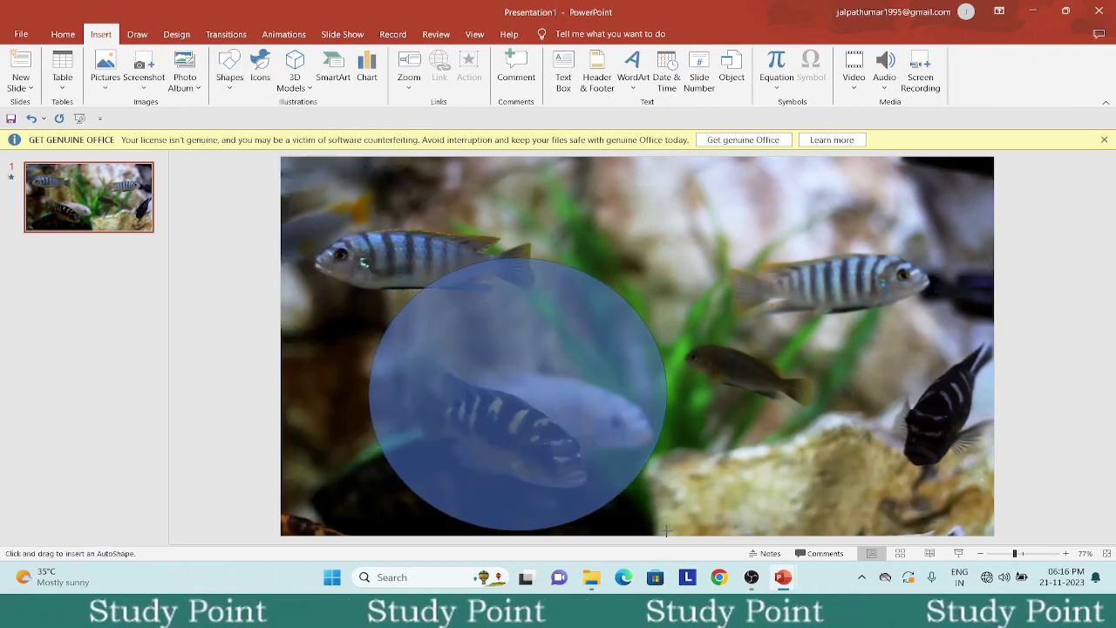
{"action": "left_click_drag", "start_coordinate": [608, 480], "coordinate": [571, 430]}
{"action": "left_click_drag", "start_coordinate": [628, 474], "coordinate": [683, 523]}
{"action": "left_click_drag", "start_coordinate": [438, 302], "coordinate": [431, 306]}
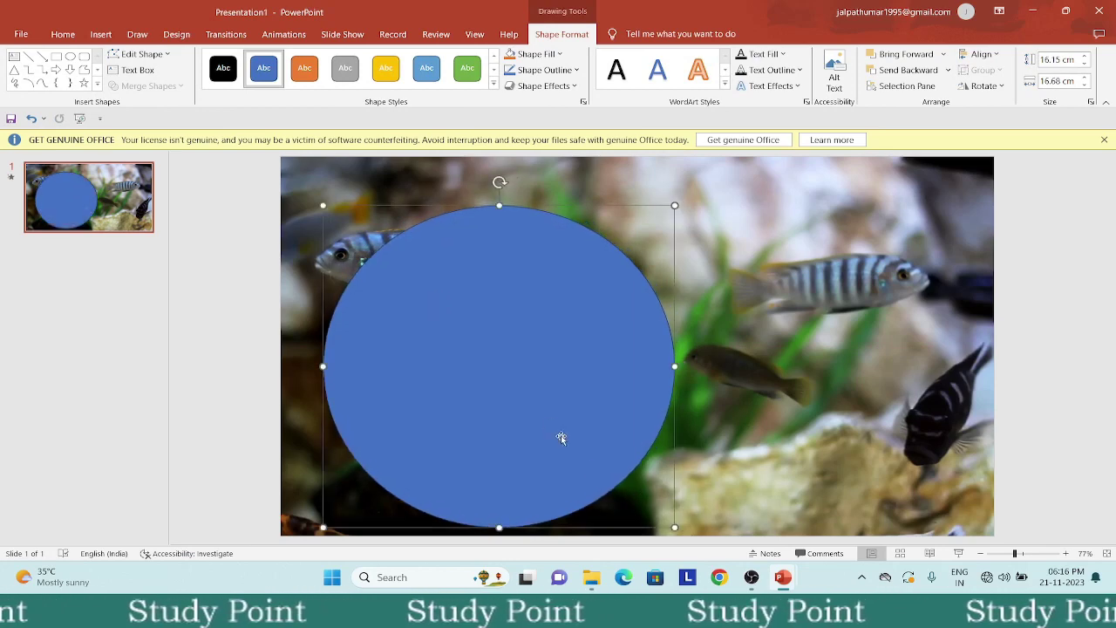
Remove the outline from the blue circle.
{"action": "left_click", "coordinate": [665, 523]}
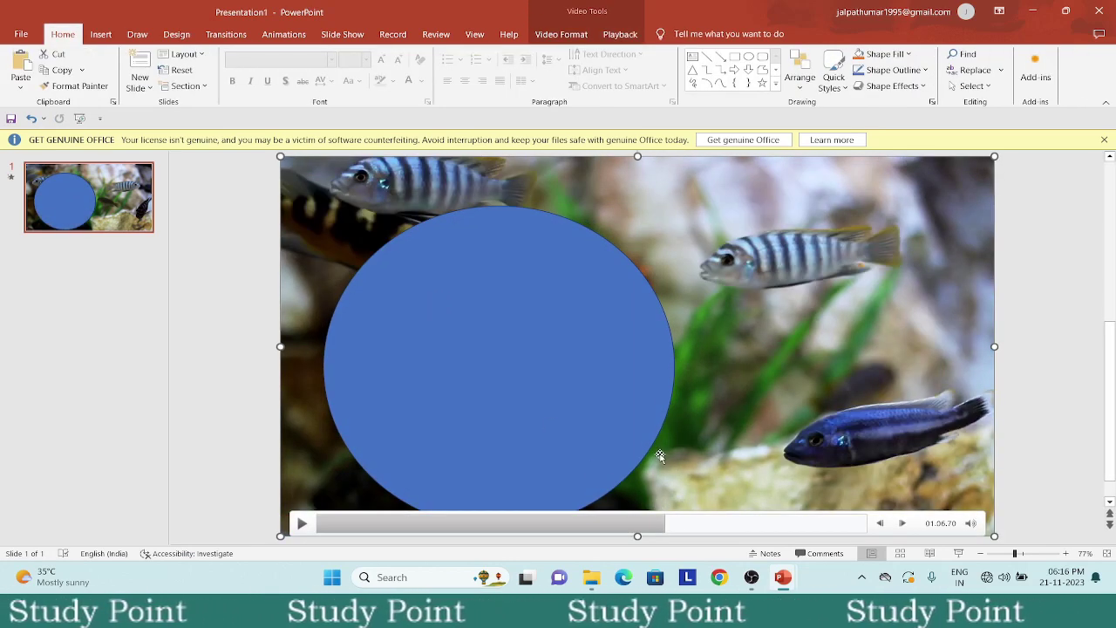
{"action": "left_click", "coordinate": [613, 353]}
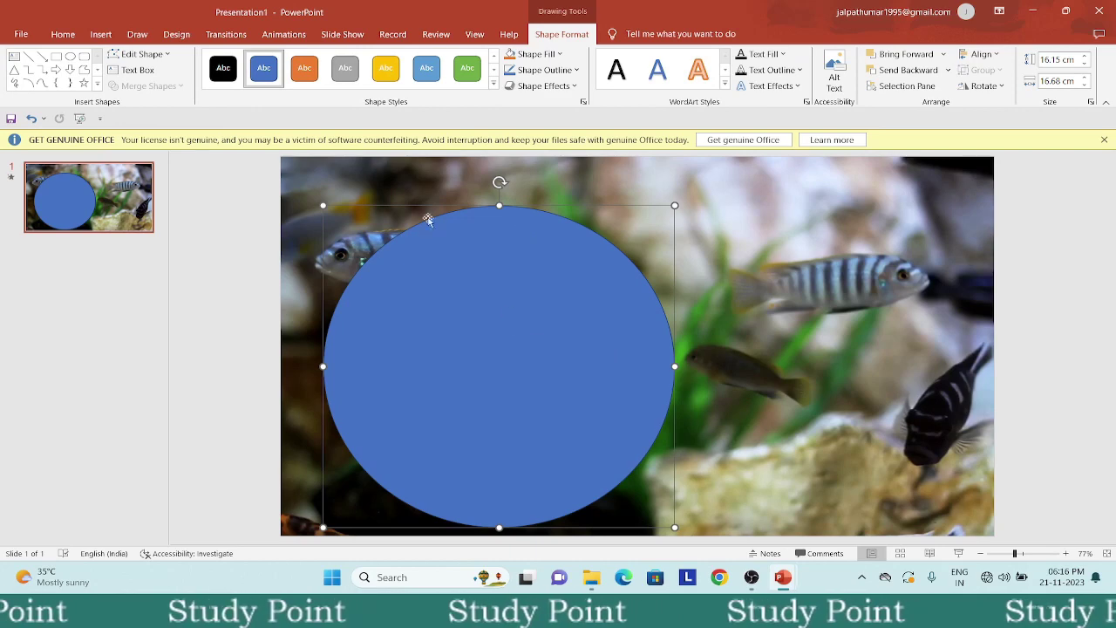
{"action": "left_click", "coordinate": [558, 72]}
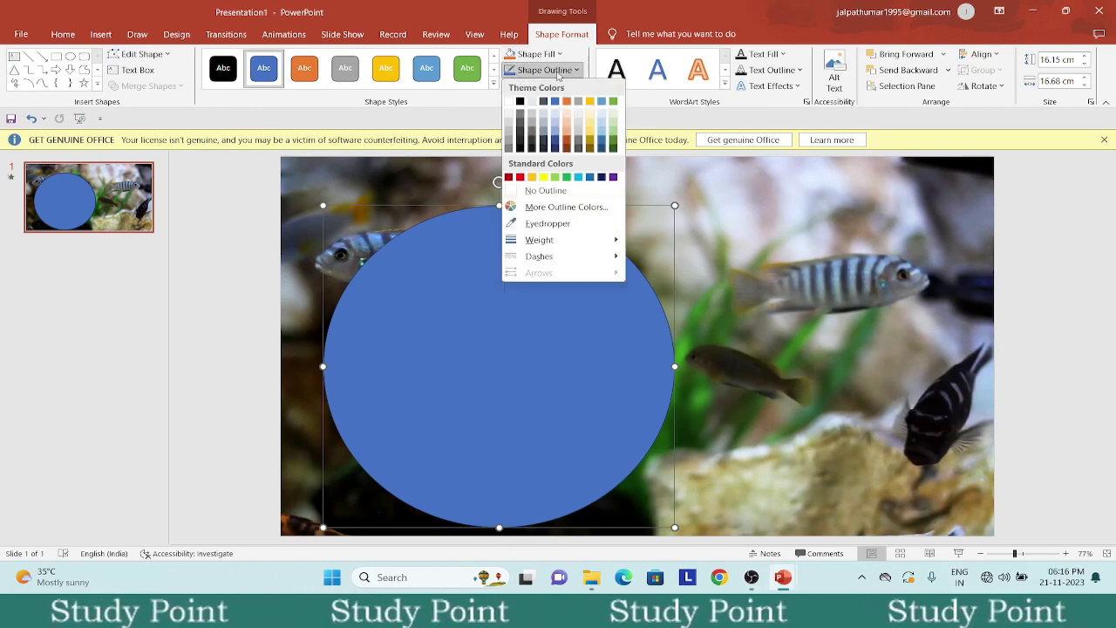
{"action": "left_click", "coordinate": [548, 192]}
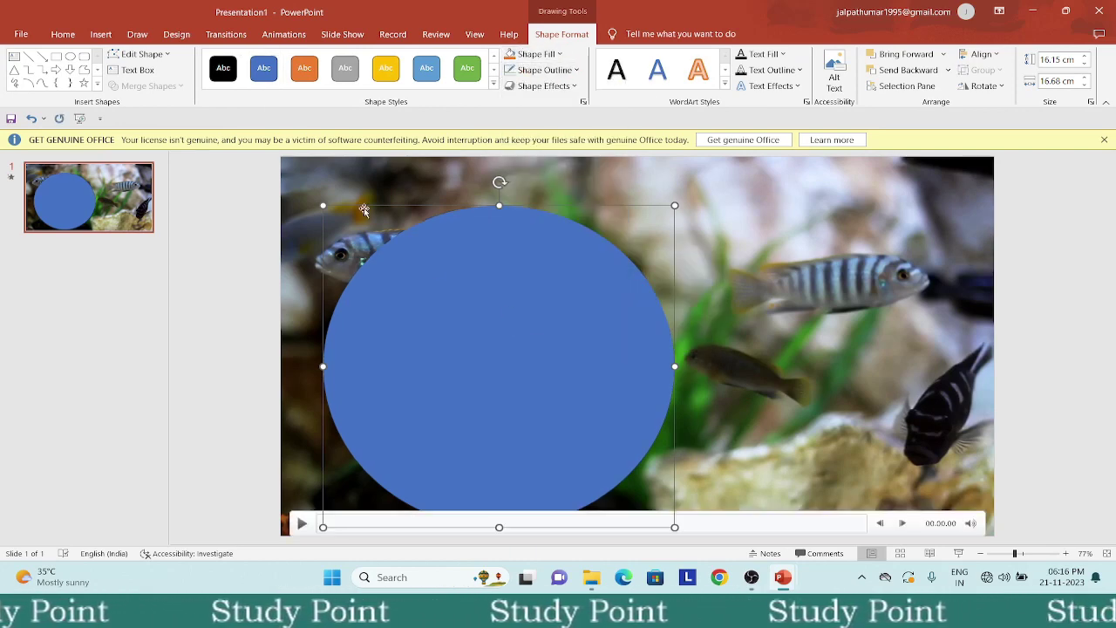
{"action": "left_click", "coordinate": [70, 56]}
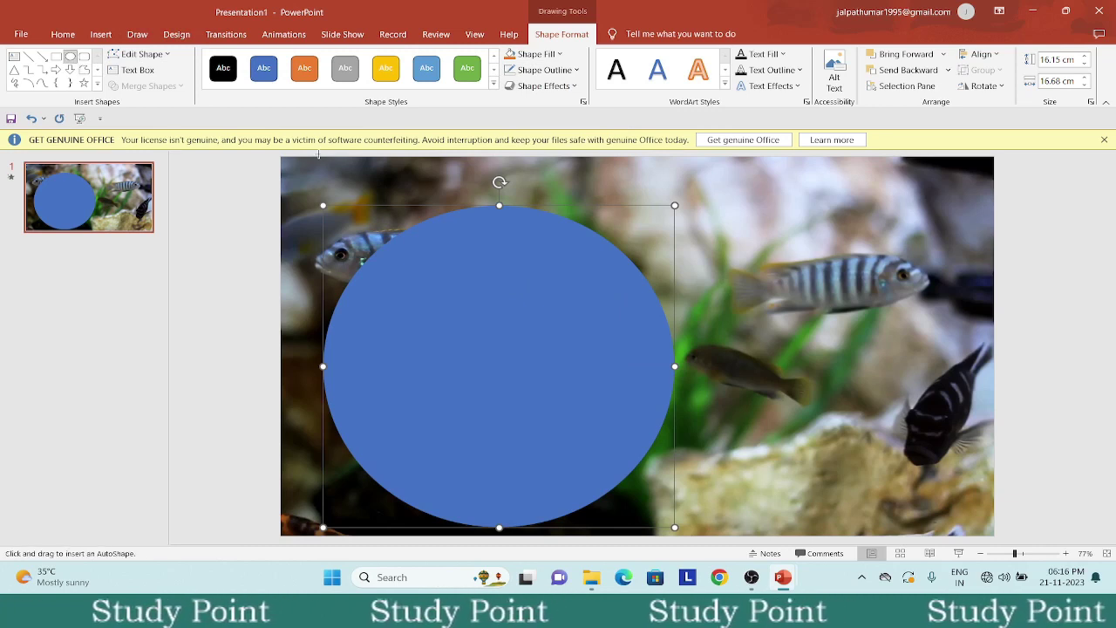
Draw a flat oval across the circle's top and centre it as the bowl rim.
{"action": "left_click_drag", "start_coordinate": [319, 154], "coordinate": [669, 241]}
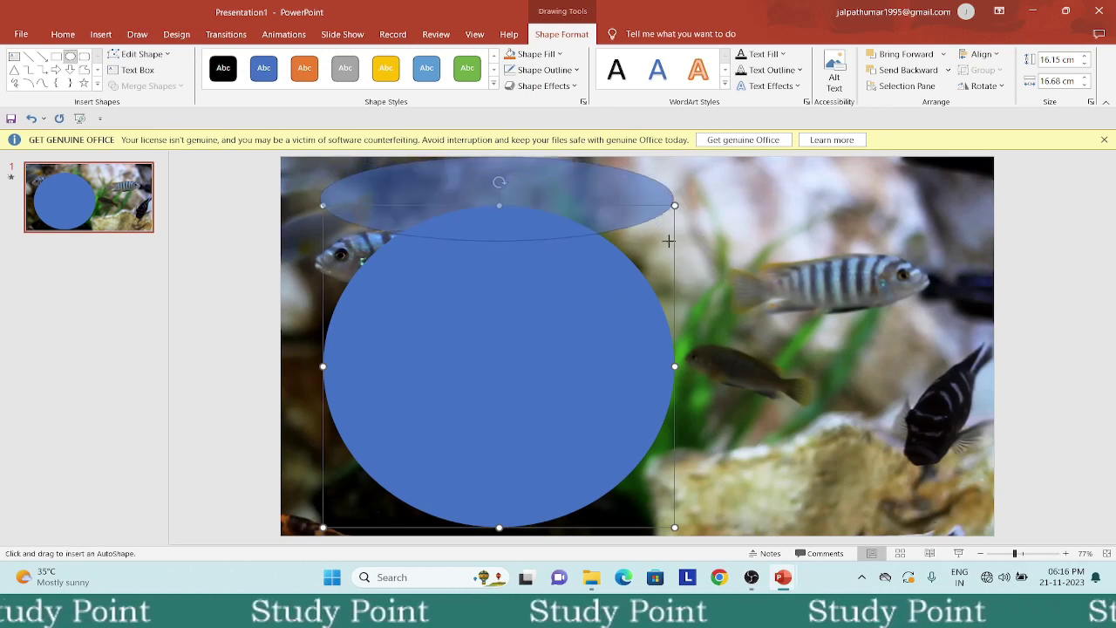
{"action": "left_click_drag", "start_coordinate": [669, 241], "coordinate": [672, 250]}
{"action": "left_click_drag", "start_coordinate": [538, 209], "coordinate": [551, 225]}
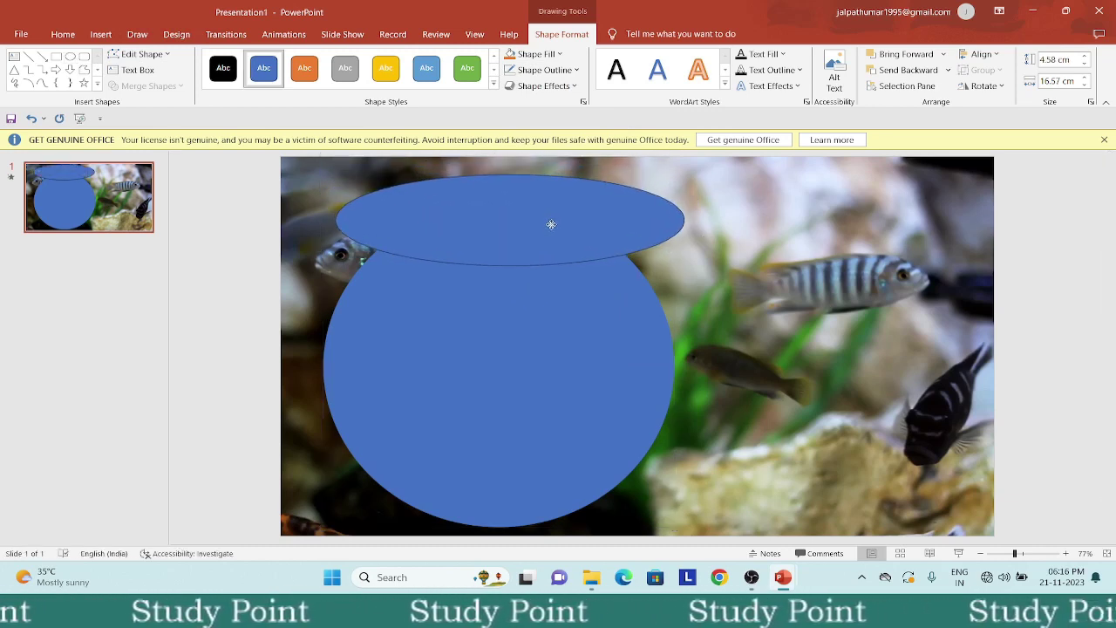
{"action": "left_click_drag", "start_coordinate": [677, 232], "coordinate": [571, 257]}
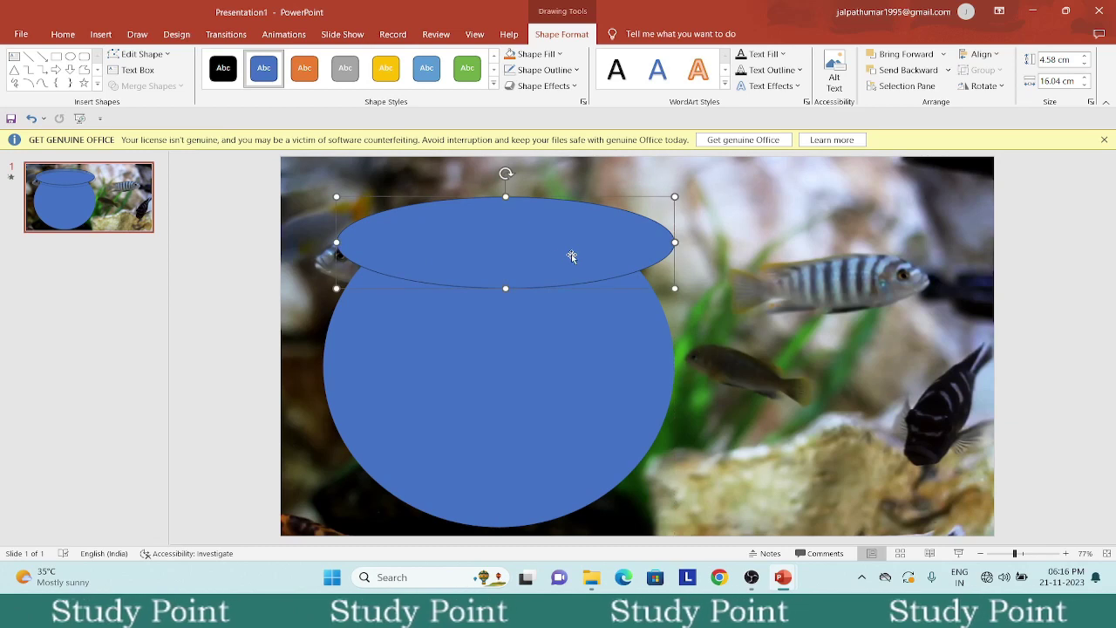
{"action": "left_click", "coordinate": [530, 368], "text": "shift"}
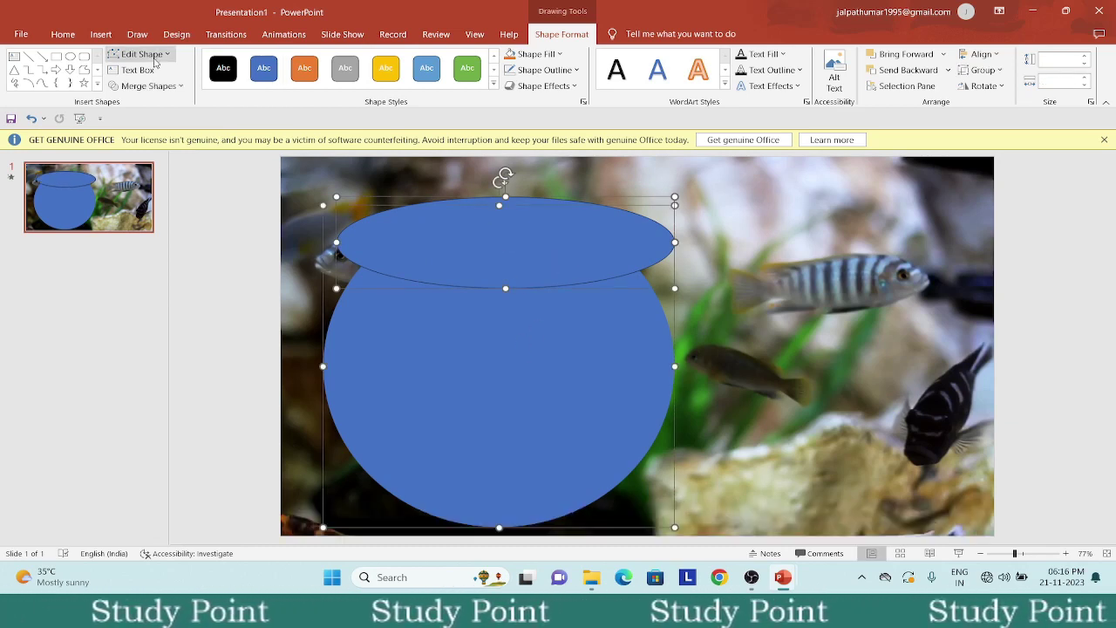
Merge circle and rim into one outline-free fishbowl shape, then select it with the video.
{"action": "left_click", "coordinate": [150, 86]}
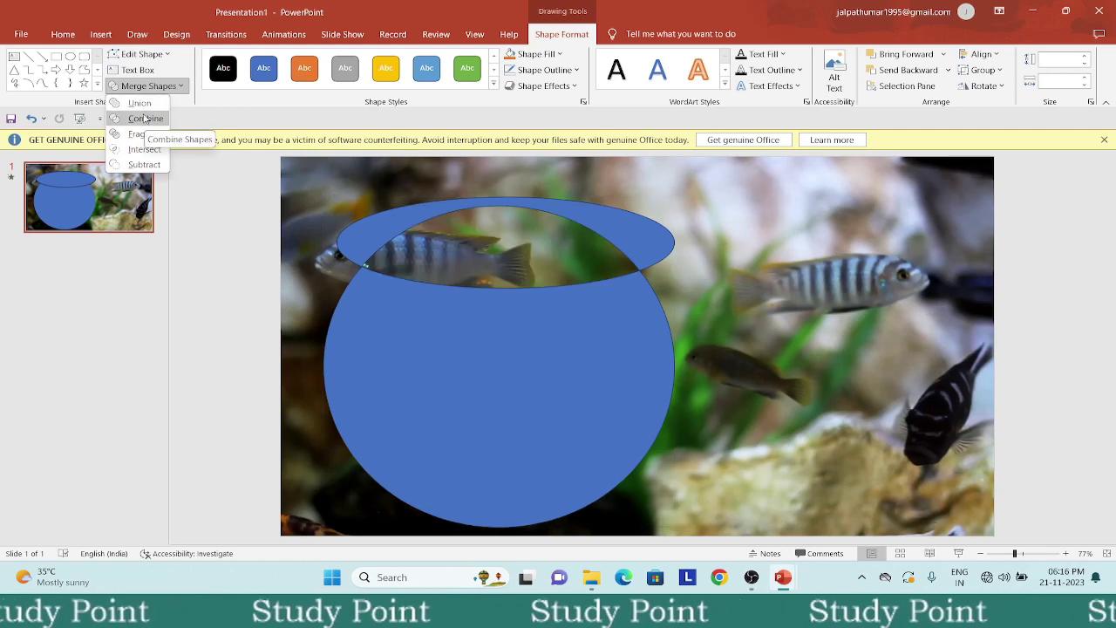
{"action": "left_click", "coordinate": [139, 104]}
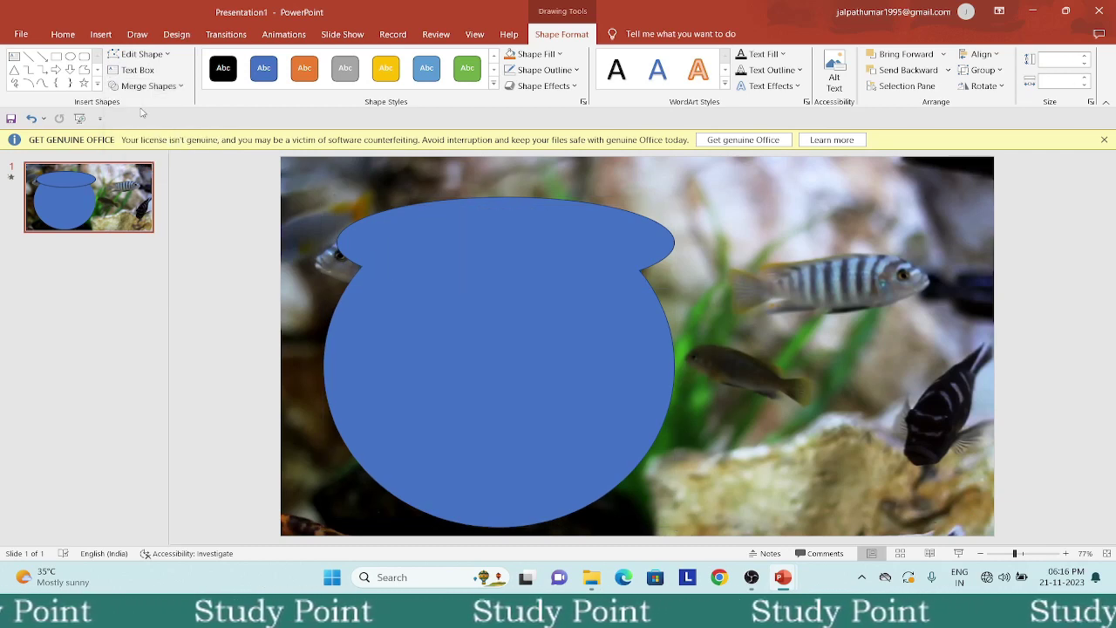
{"action": "left_click", "coordinate": [550, 70]}
{"action": "left_click", "coordinate": [539, 188]}
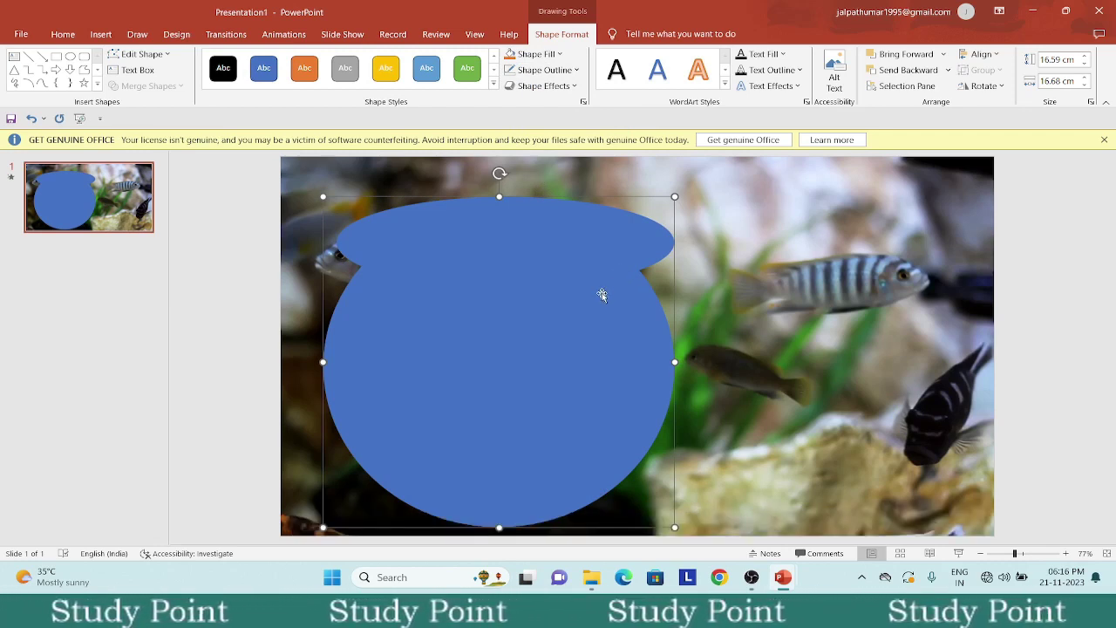
{"action": "left_click", "coordinate": [354, 170]}
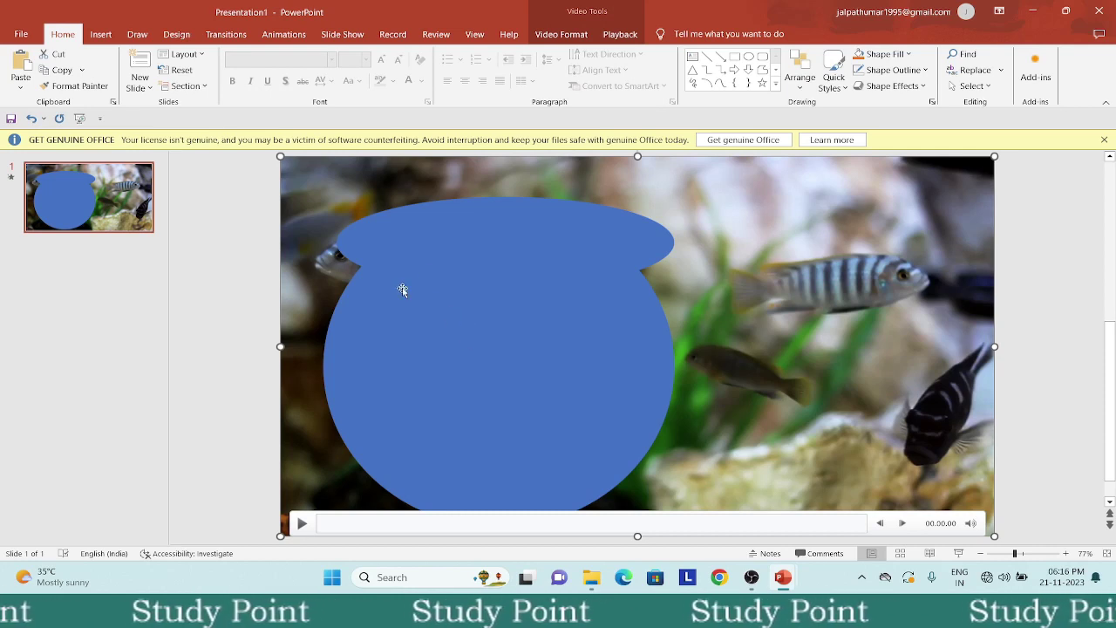
{"action": "left_click", "coordinate": [489, 298]}
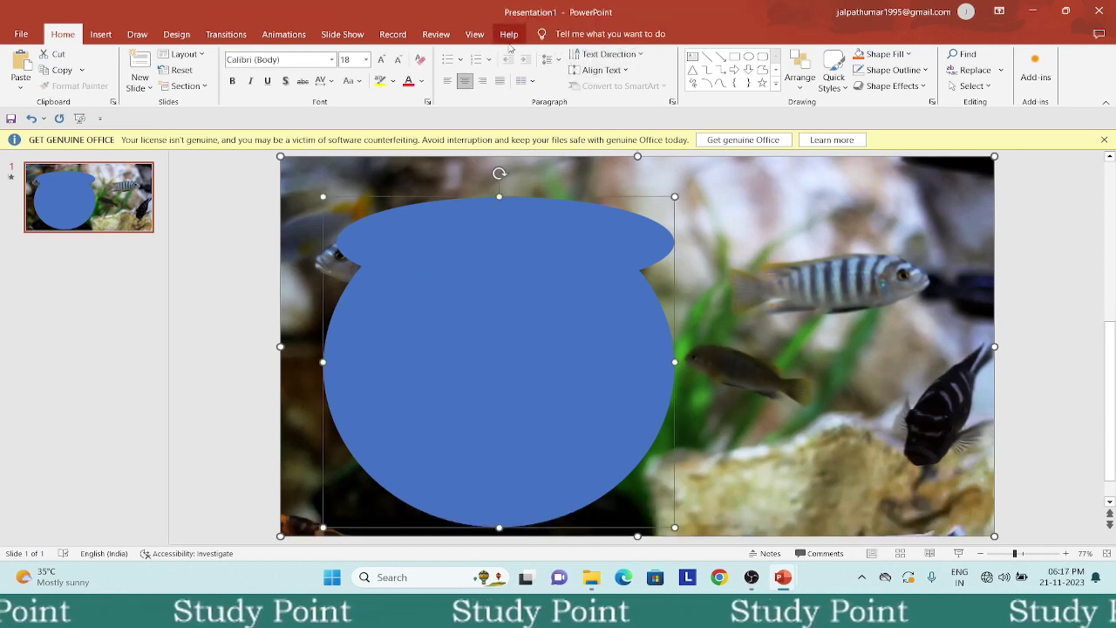
Intersect the video with the fishbowl shape using the 'mer' Tell me search.
{"action": "left_click", "coordinate": [631, 33]}
{"action": "type", "text": "mer"}
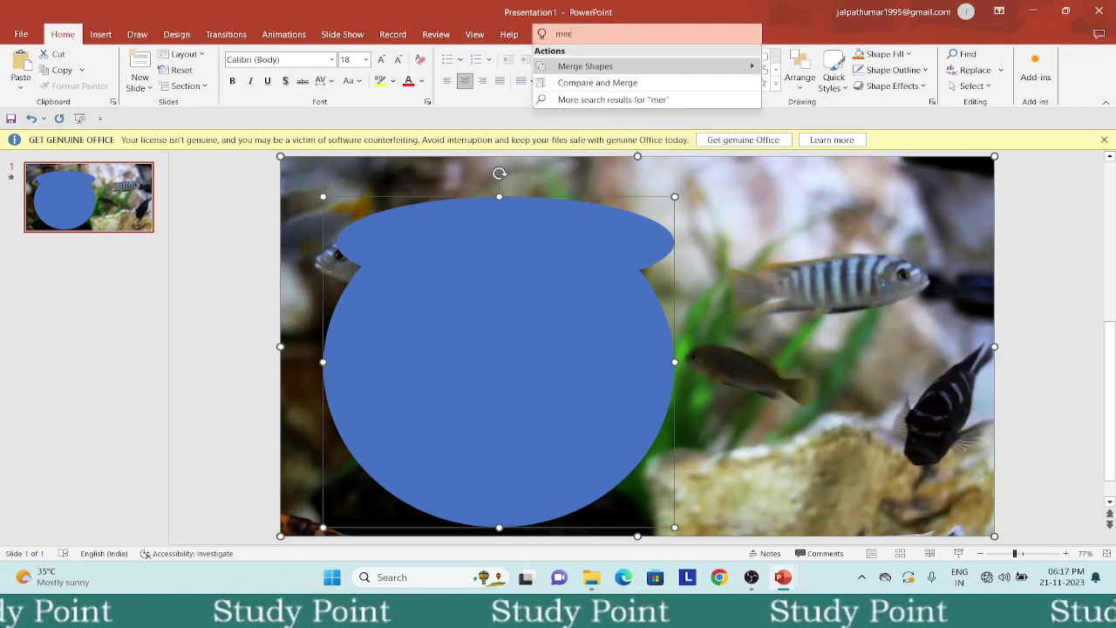
{"action": "mouse_move", "coordinate": [660, 69]}
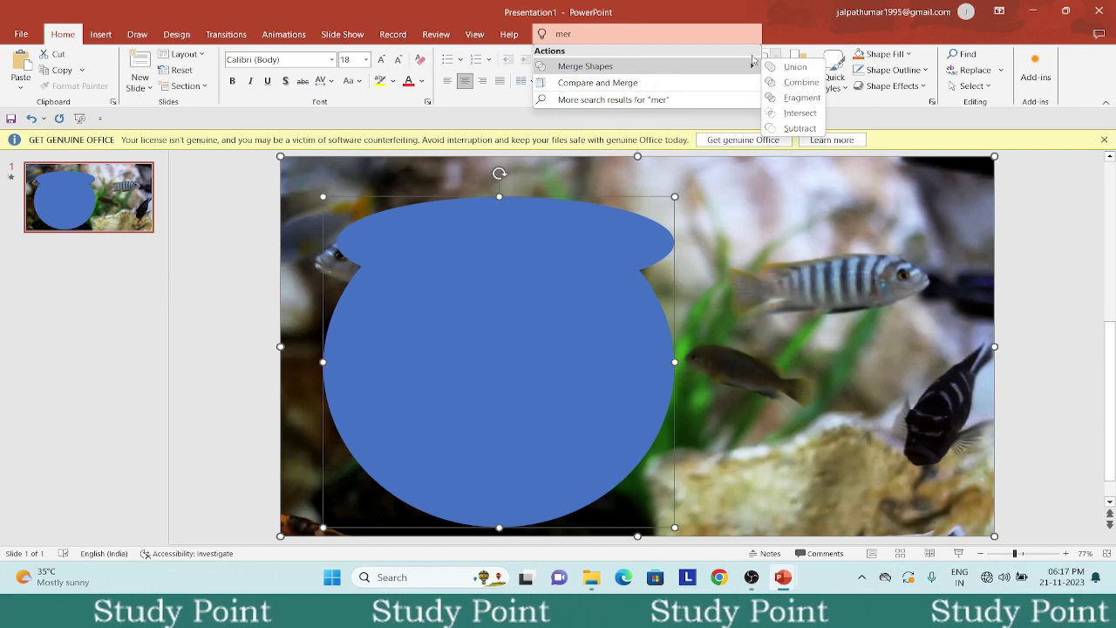
{"action": "left_click", "coordinate": [801, 115]}
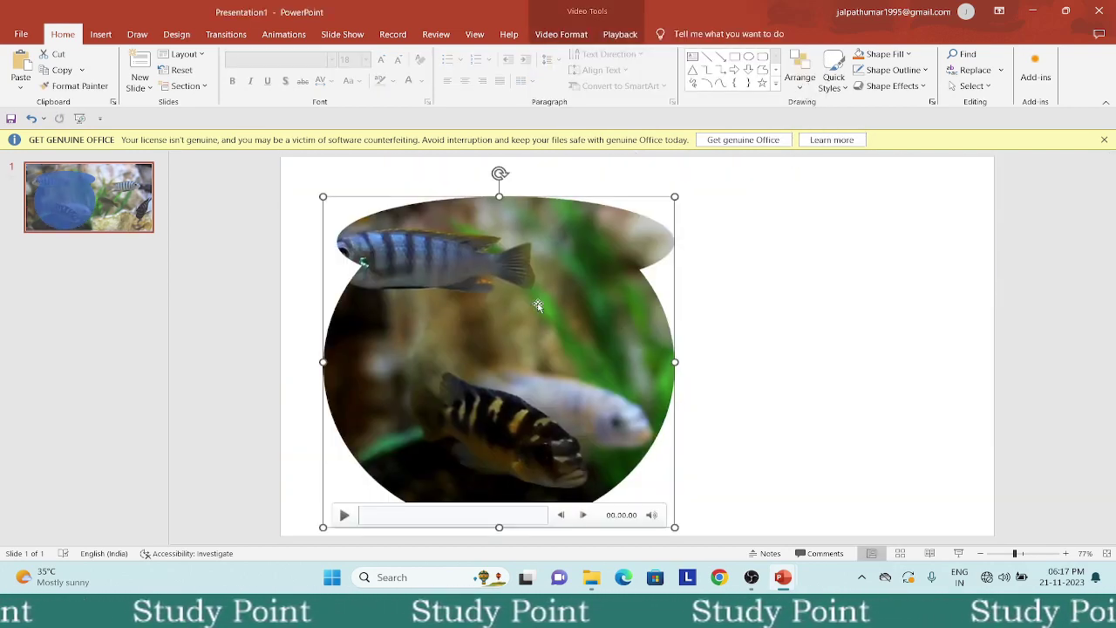
Enlarge the fishbowl-clipped video proportionally and nudge it slightly up and left.
{"action": "left_click_drag", "start_coordinate": [531, 320], "coordinate": [518, 296]}
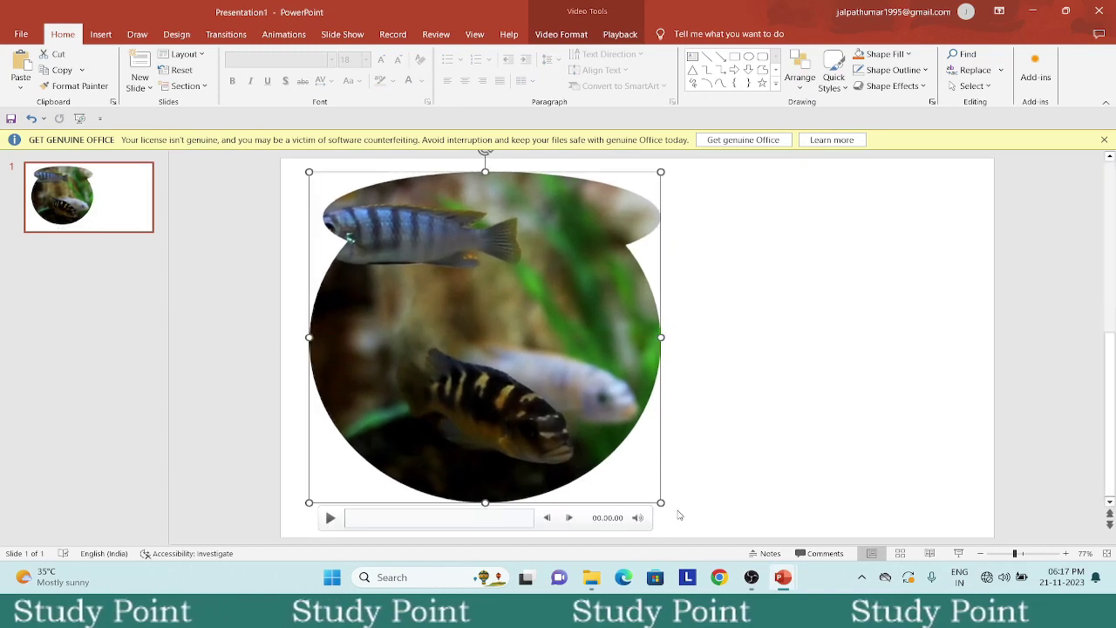
{"action": "left_click_drag", "start_coordinate": [661, 502], "coordinate": [693, 510]}
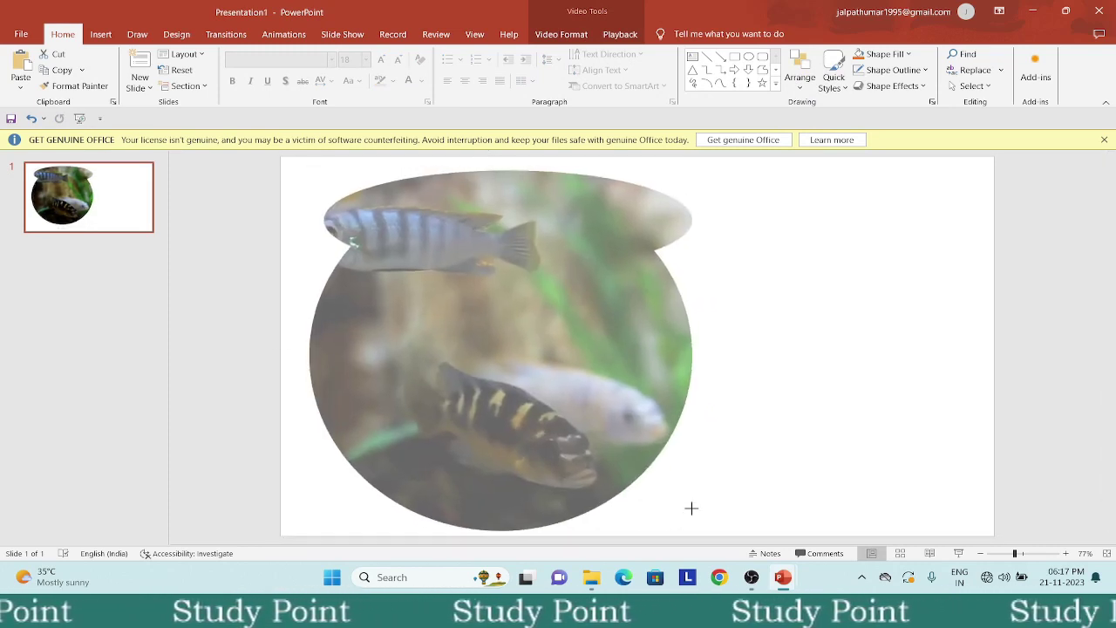
{"action": "left_click_drag", "start_coordinate": [577, 431], "coordinate": [573, 424]}
{"action": "left_click", "coordinate": [835, 323]}
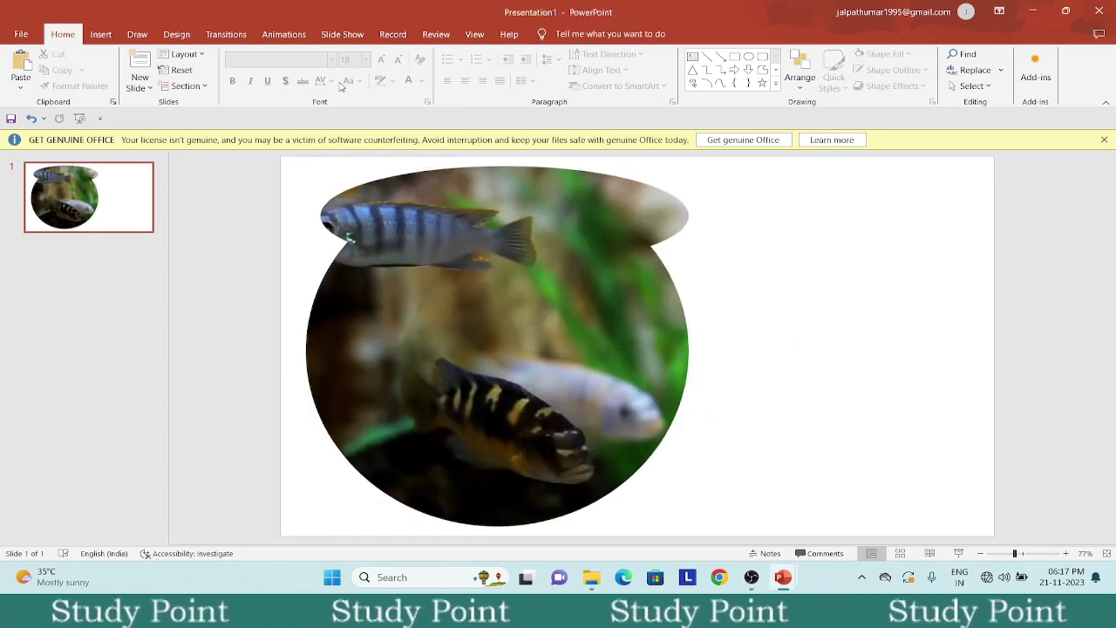
{"action": "left_click", "coordinate": [102, 34]}
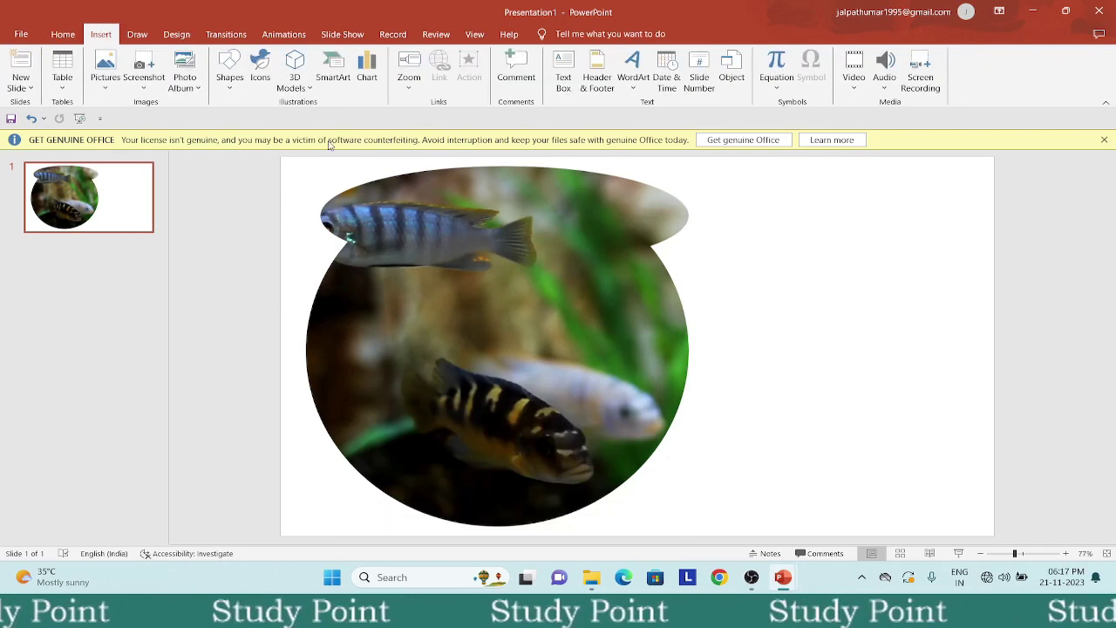
{"action": "left_click", "coordinate": [564, 74]}
Draw a text box right of the fishbowl and type FISH TANK in capitals.
{"action": "left_click_drag", "start_coordinate": [730, 214], "coordinate": [932, 422]}
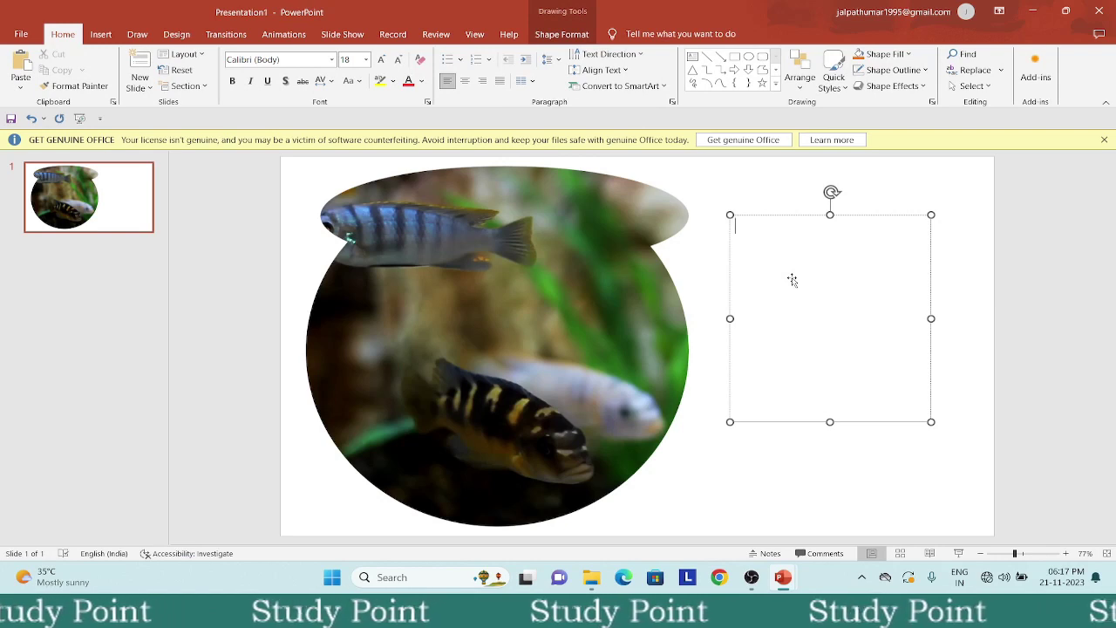
{"action": "type", "text": "F"}
{"action": "key", "text": "Caps_Lock"}
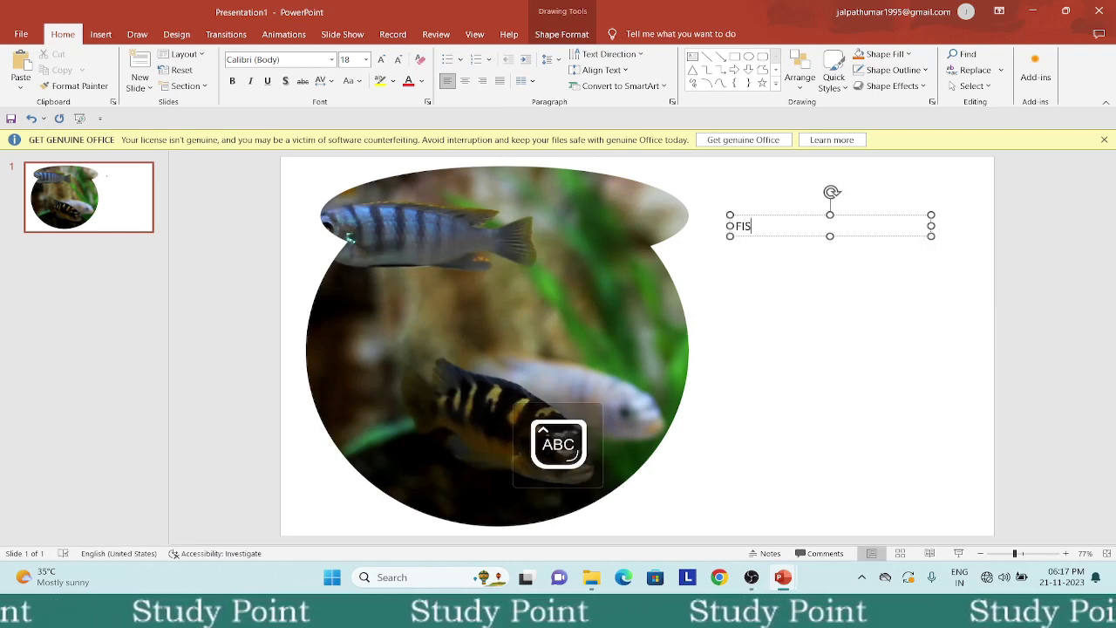
{"action": "type", "text": "NK"}
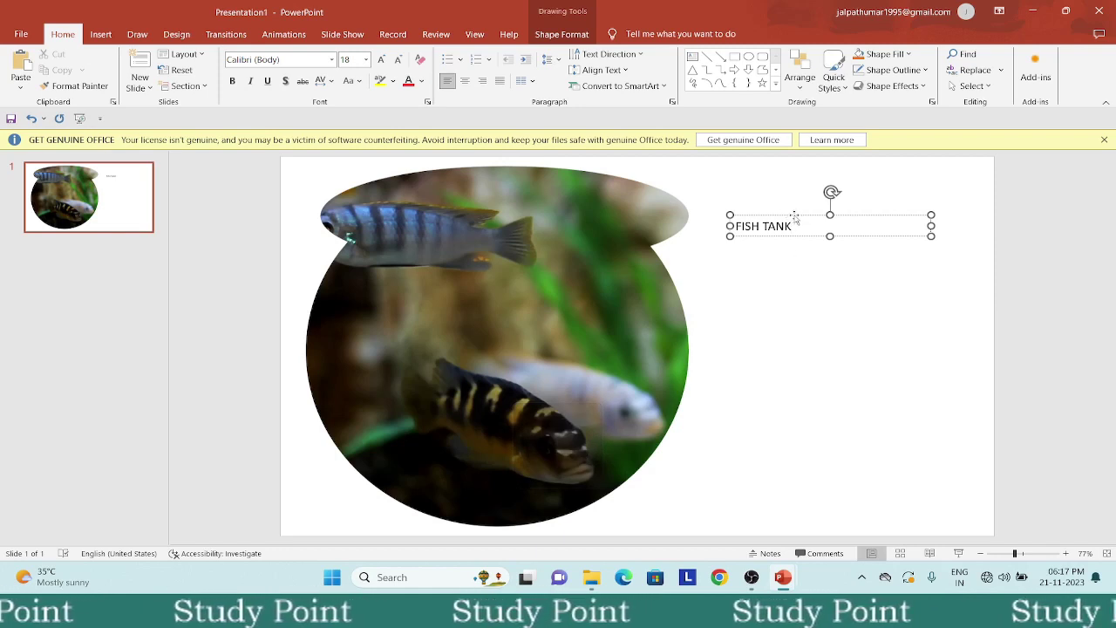
Set the FISH TANK font size to 150 pt.
{"action": "left_click", "coordinate": [381, 59]}
{"action": "left_click", "coordinate": [381, 59]}
{"action": "left_click", "coordinate": [381, 60]}
{"action": "left_click", "coordinate": [381, 60]}
{"action": "left_click", "coordinate": [381, 59]}
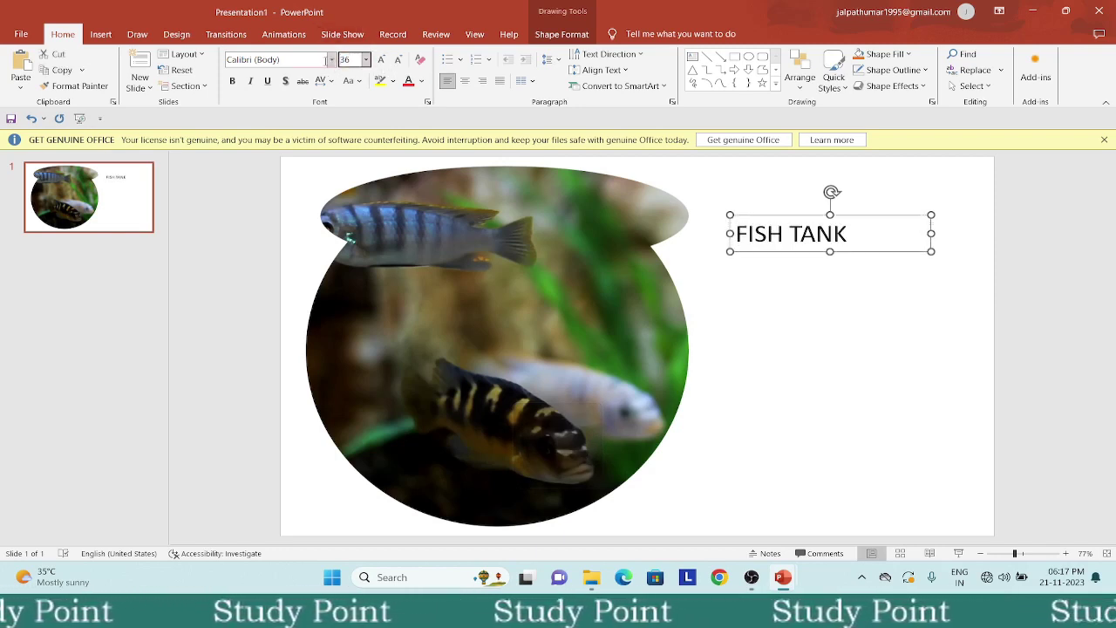
{"action": "type", "text": "00"}
{"action": "key", "text": "Return"}
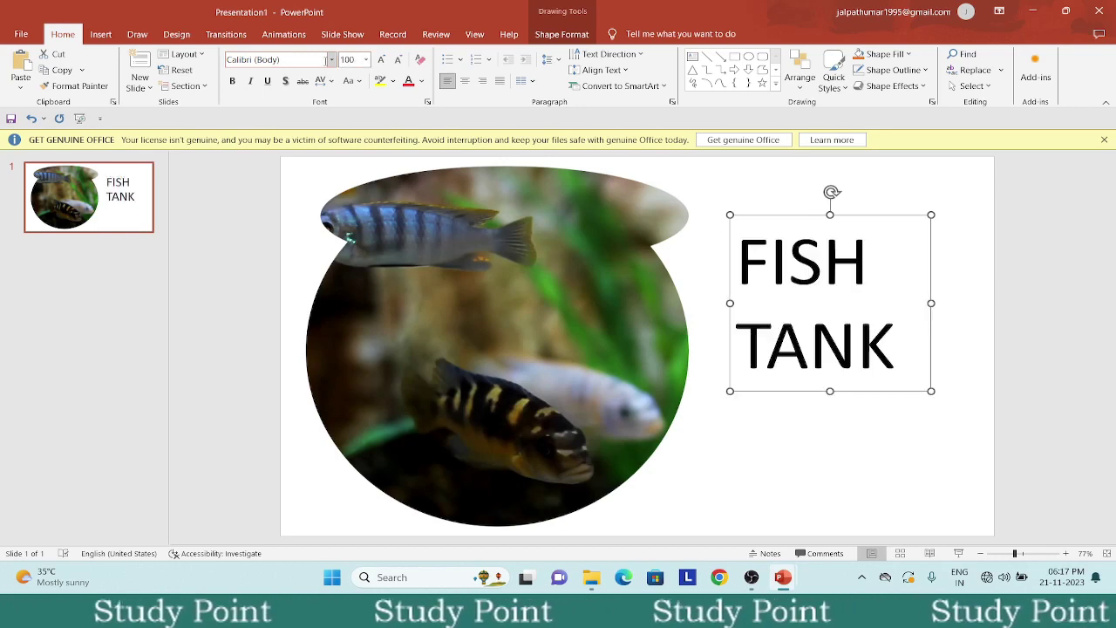
{"action": "left_click", "coordinate": [356, 61]}
{"action": "key", "text": "BackSpace"}
{"action": "type", "text": "2"}
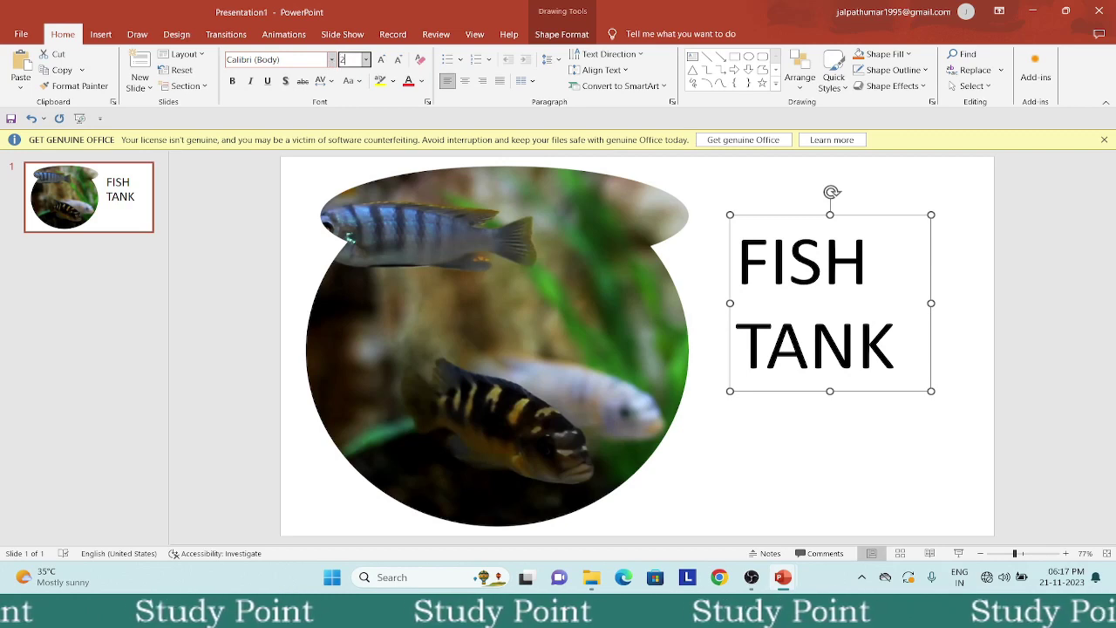
{"action": "type", "text": "150"}
{"action": "key", "text": "Return"}
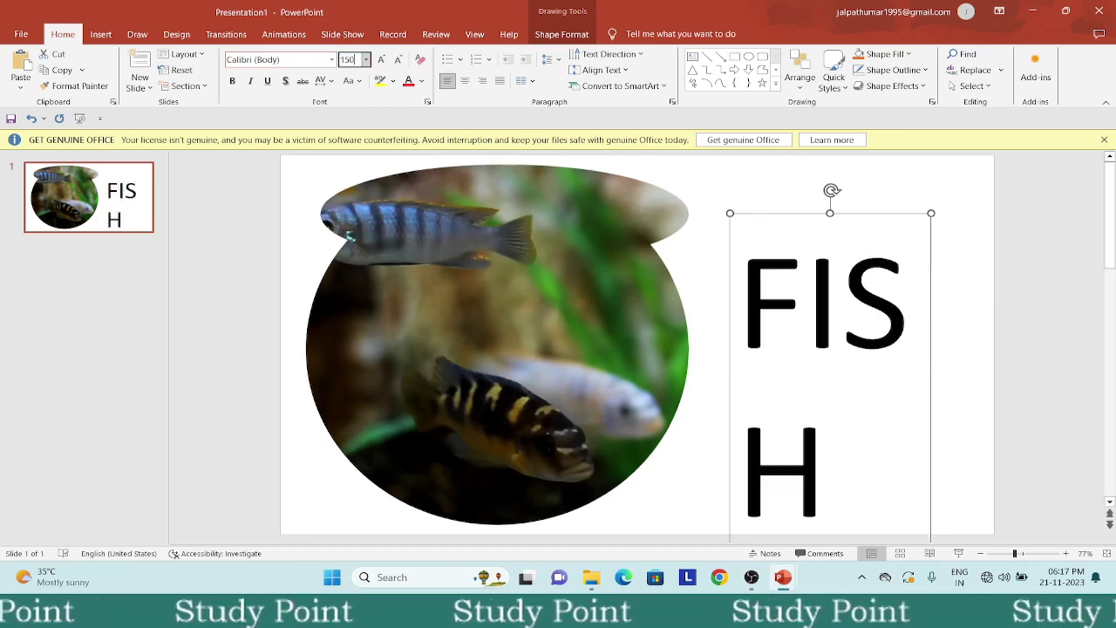
{"action": "key", "text": "Return"}
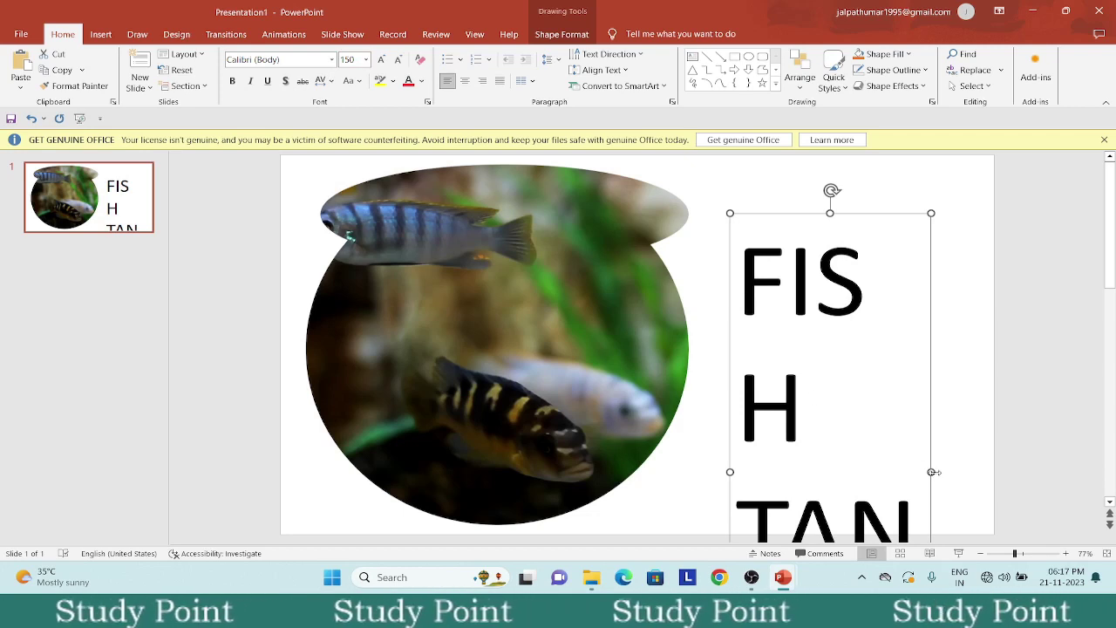
Widen the FISH TANK box, position it beside the bowl, and make it bold.
{"action": "left_click_drag", "start_coordinate": [931, 472], "coordinate": [995, 476]}
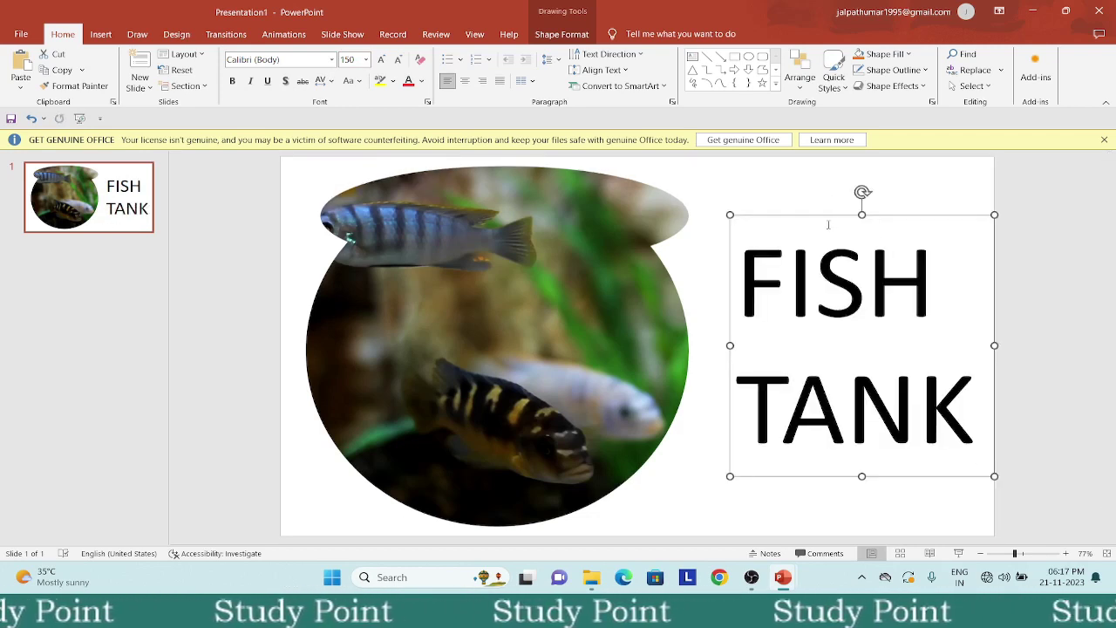
{"action": "left_click_drag", "start_coordinate": [825, 218], "coordinate": [789, 224]}
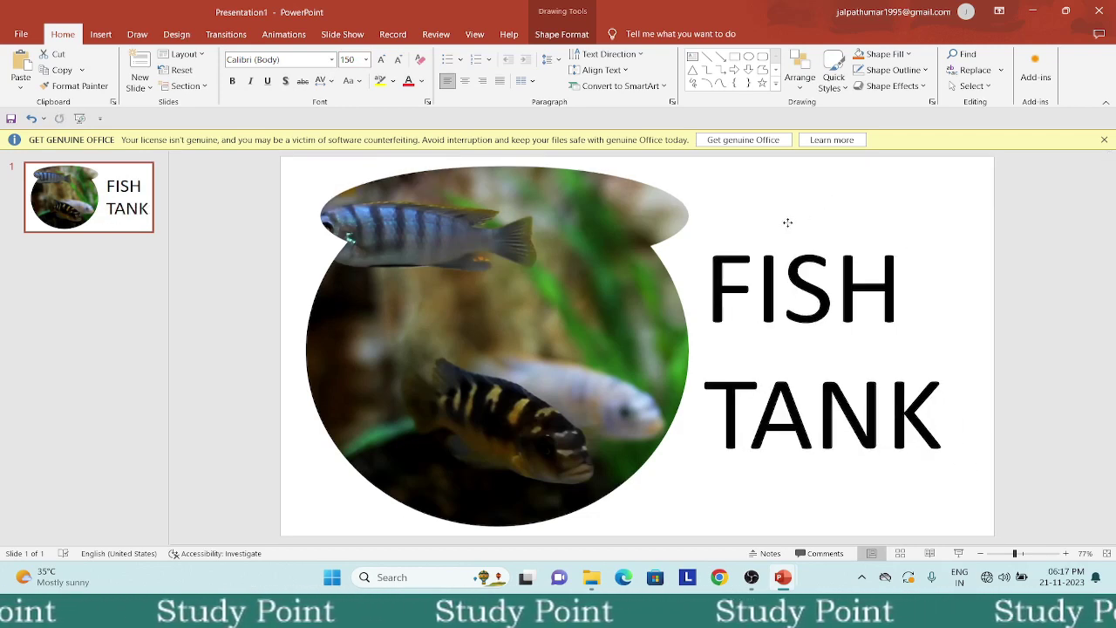
{"action": "left_click", "coordinate": [232, 81]}
{"action": "left_click_drag", "start_coordinate": [743, 222], "coordinate": [754, 220]}
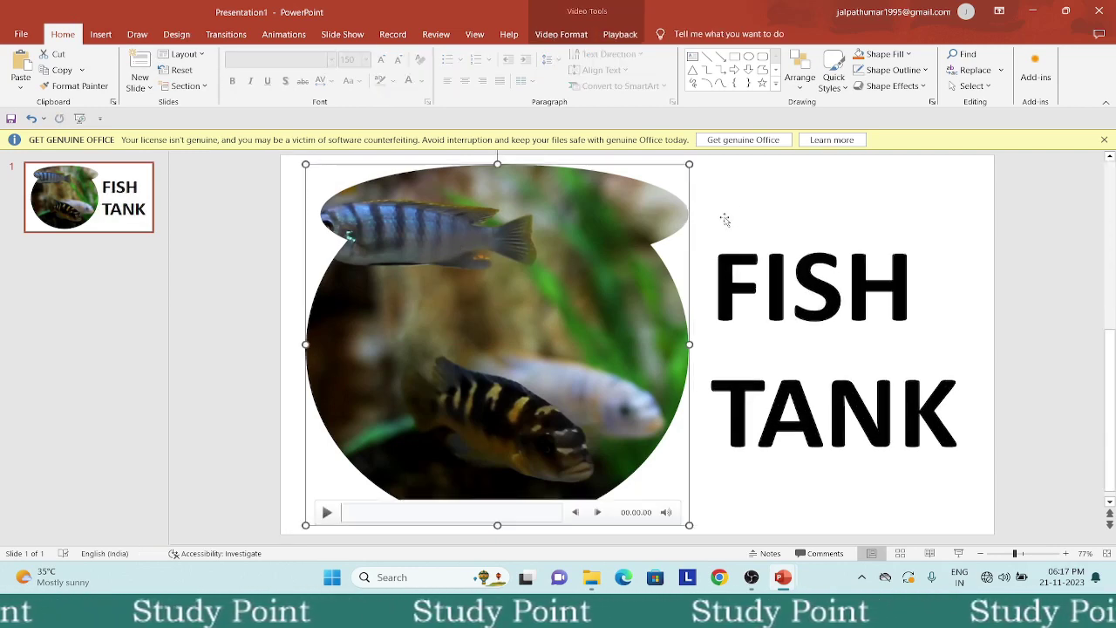
Fill the slide background with a grey sampled from the video at about 46% transparency.
{"action": "left_click", "coordinate": [758, 210]}
{"action": "right_click", "coordinate": [723, 178]}
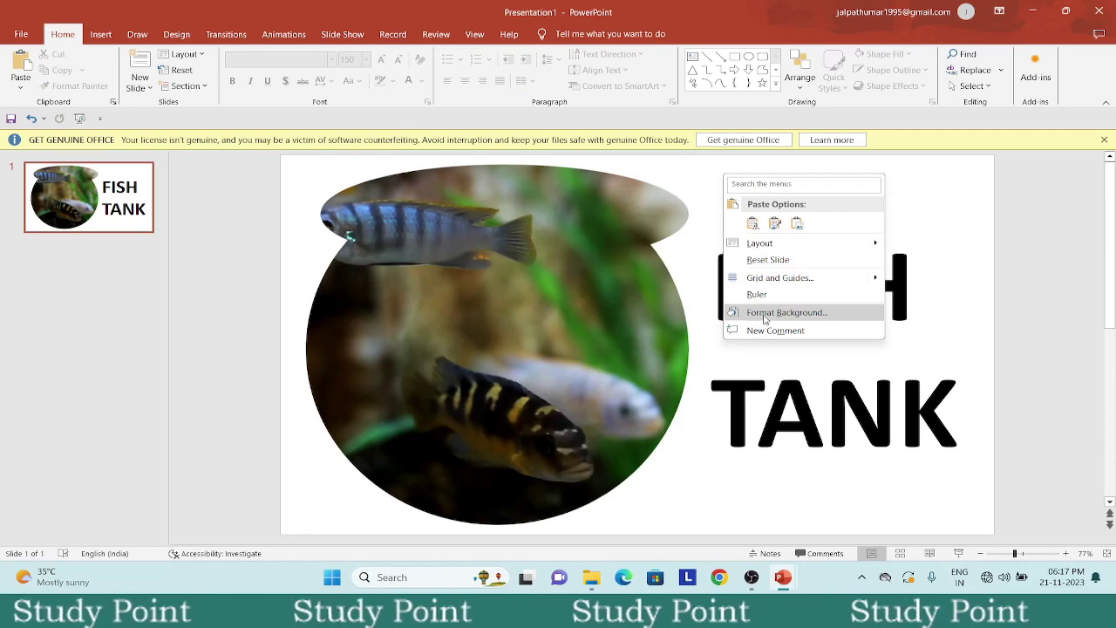
{"action": "left_click", "coordinate": [175, 35]}
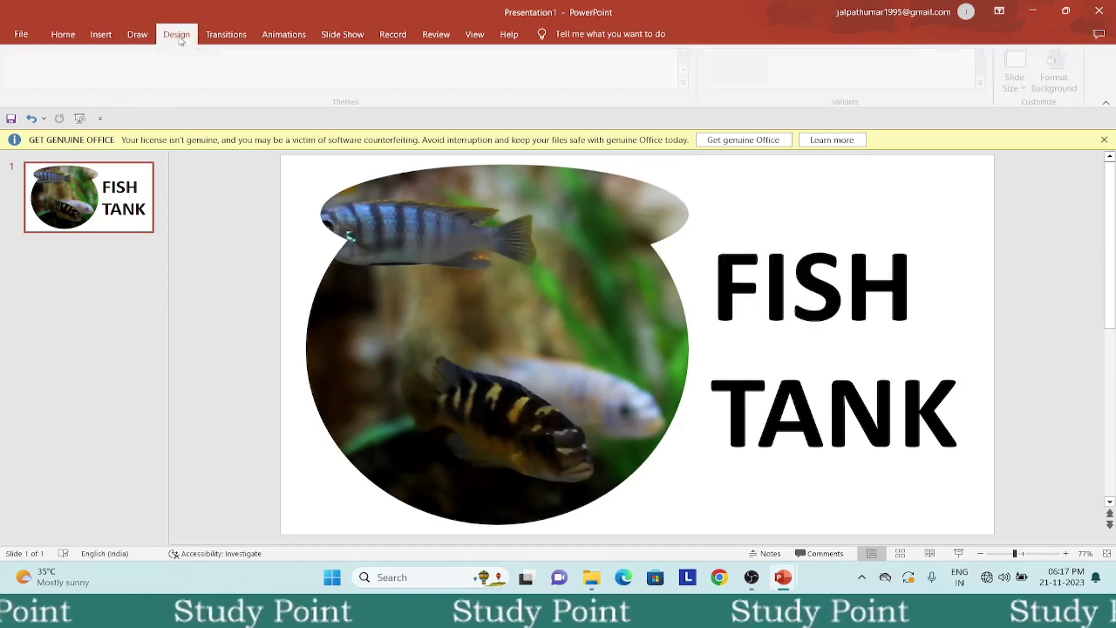
{"action": "left_click", "coordinate": [1059, 74]}
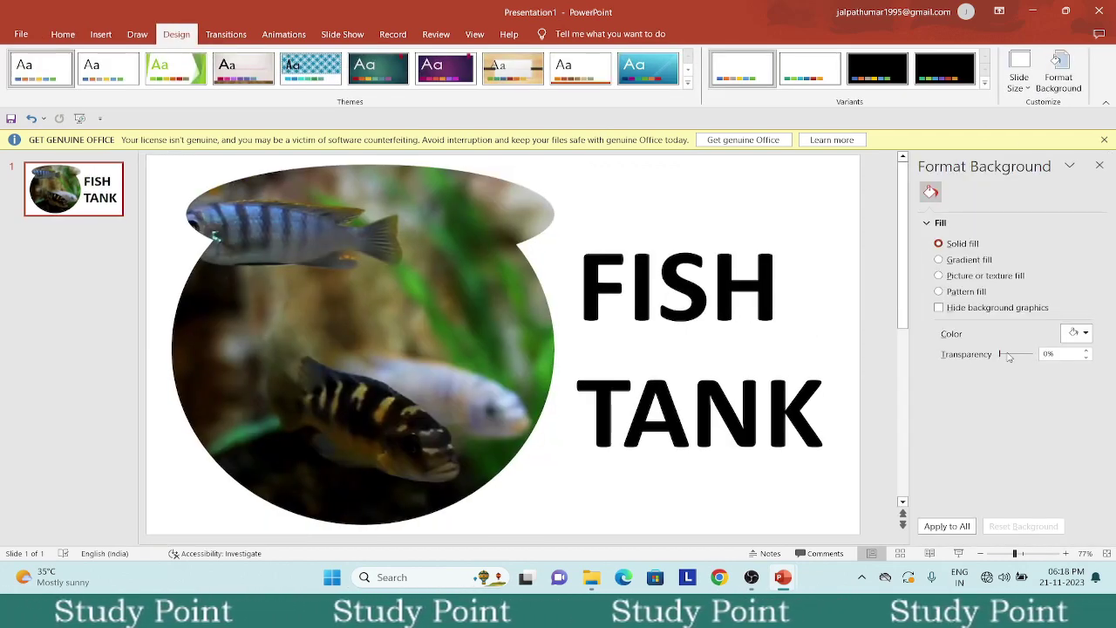
{"action": "left_click", "coordinate": [1080, 333]}
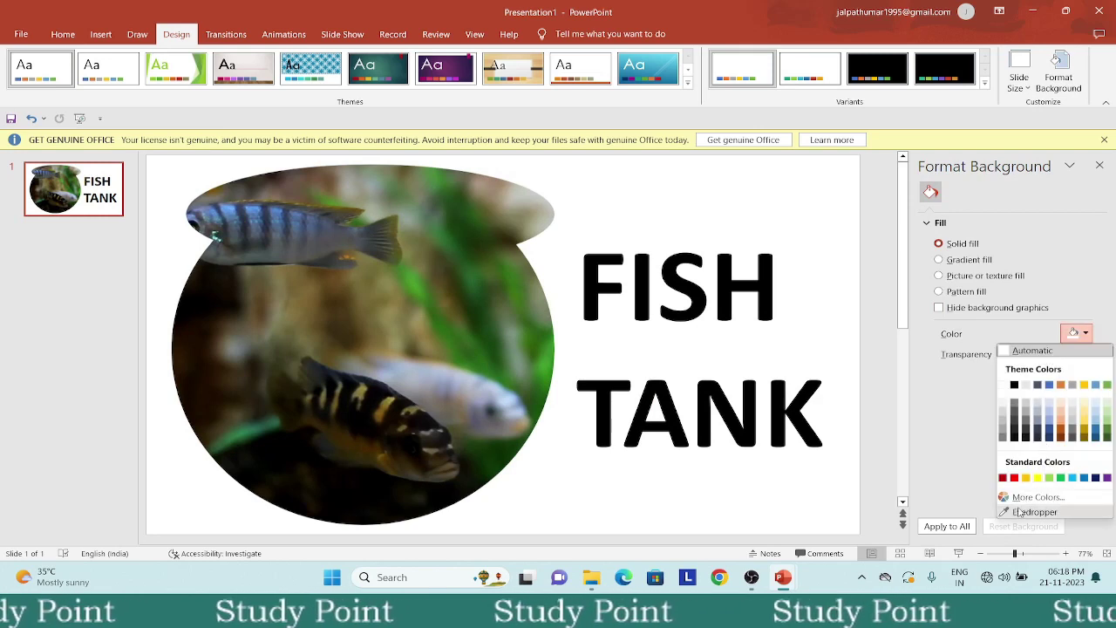
{"action": "left_click", "coordinate": [895, 428]}
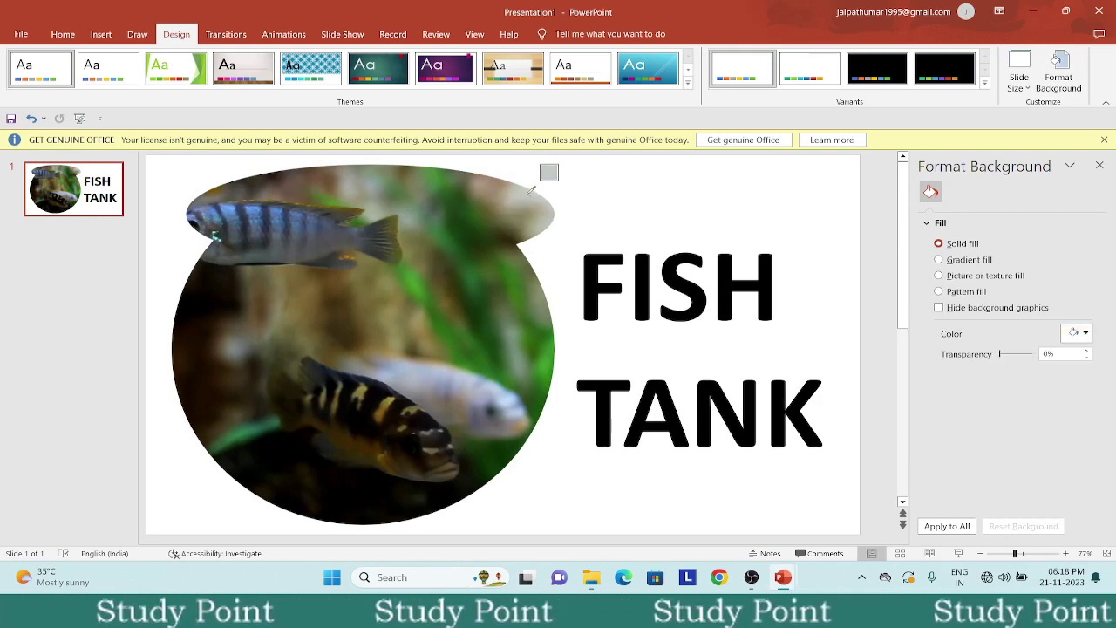
{"action": "left_click", "coordinate": [530, 189]}
{"action": "left_click_drag", "start_coordinate": [1000, 355], "coordinate": [1015, 355]}
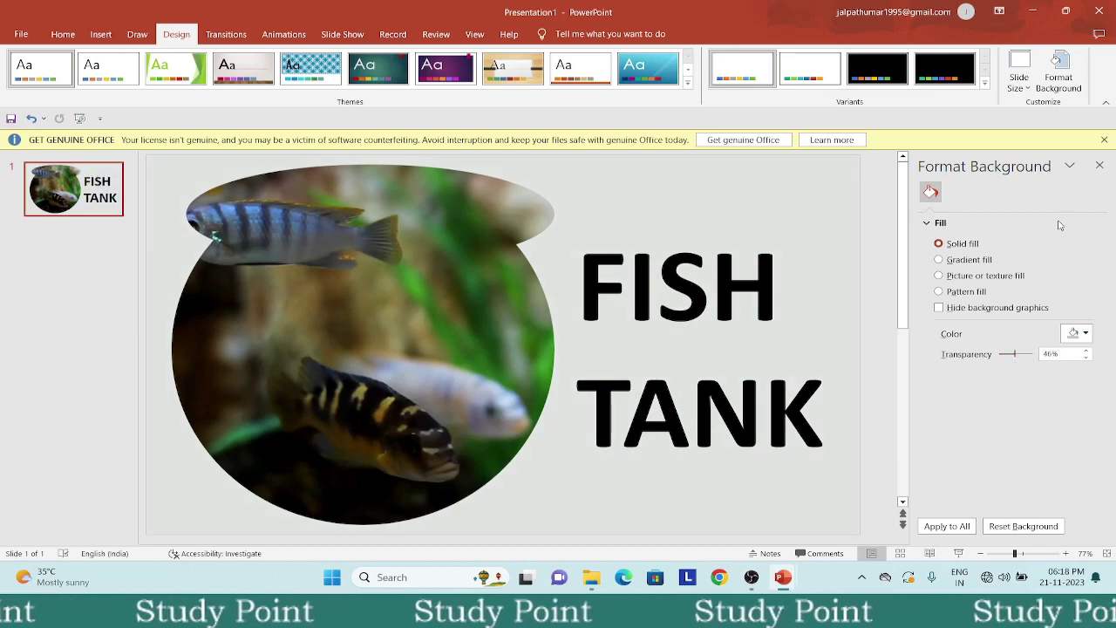
{"action": "left_click", "coordinate": [1100, 165]}
{"action": "left_click", "coordinate": [726, 294]}
{"action": "left_click", "coordinate": [738, 221]}
Make the FISH TANK letters white with a dark text outline.
{"action": "left_click", "coordinate": [575, 37]}
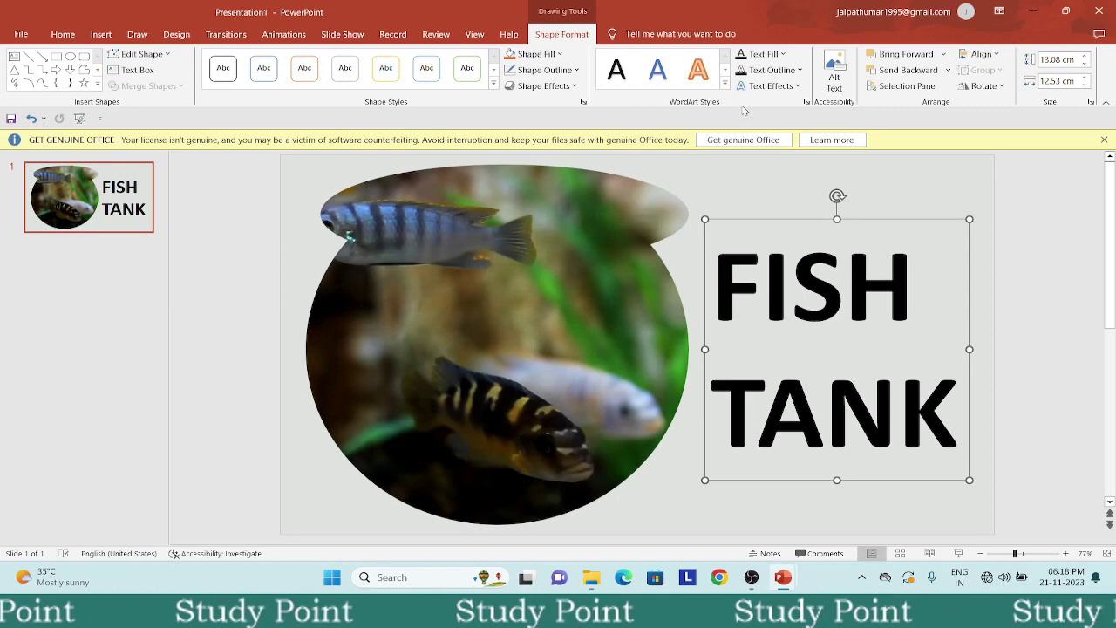
{"action": "left_click", "coordinate": [783, 54]}
{"action": "left_click", "coordinate": [761, 77]}
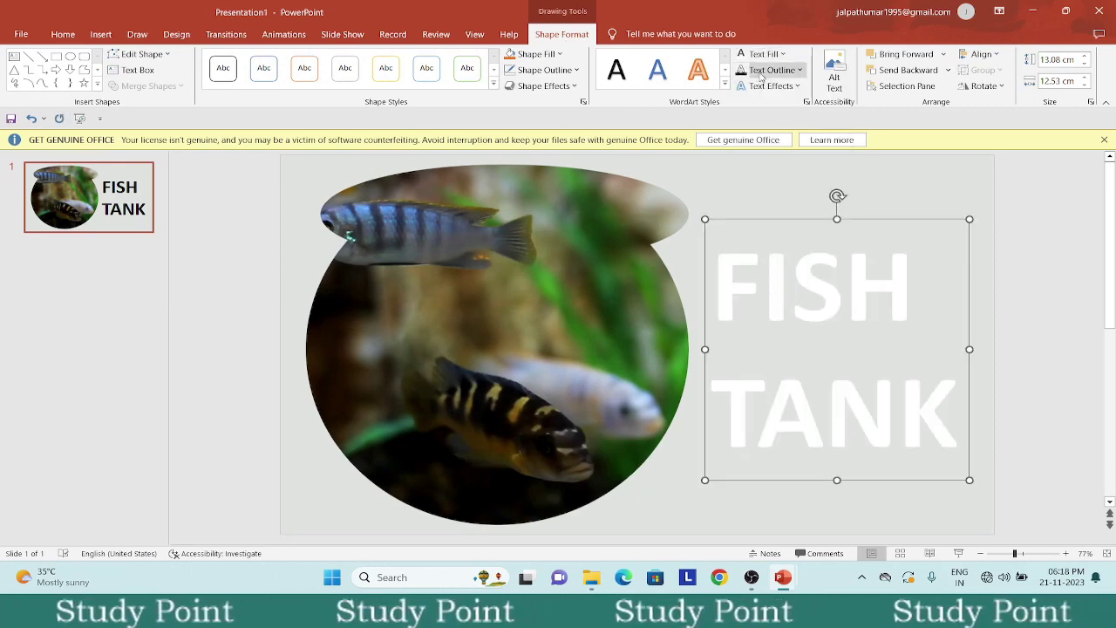
{"action": "left_click", "coordinate": [761, 71]}
{"action": "left_click", "coordinate": [755, 100]}
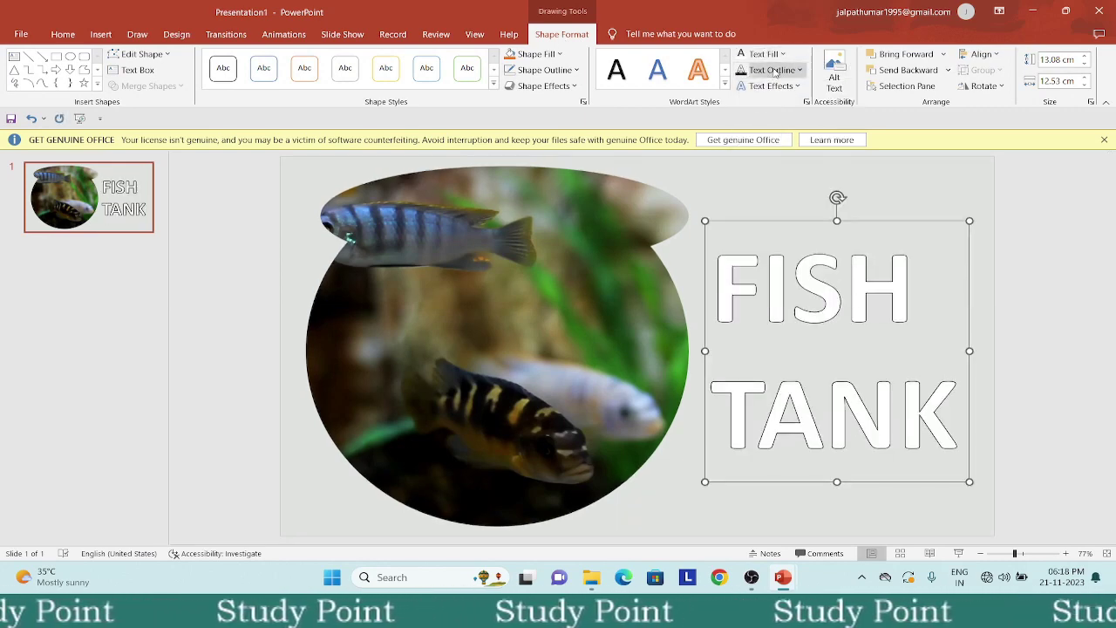
Thicken the FISH TANK outline and recolour it with a shade sampled from the video.
{"action": "left_click", "coordinate": [774, 71]}
{"action": "mouse_move", "coordinate": [785, 267]}
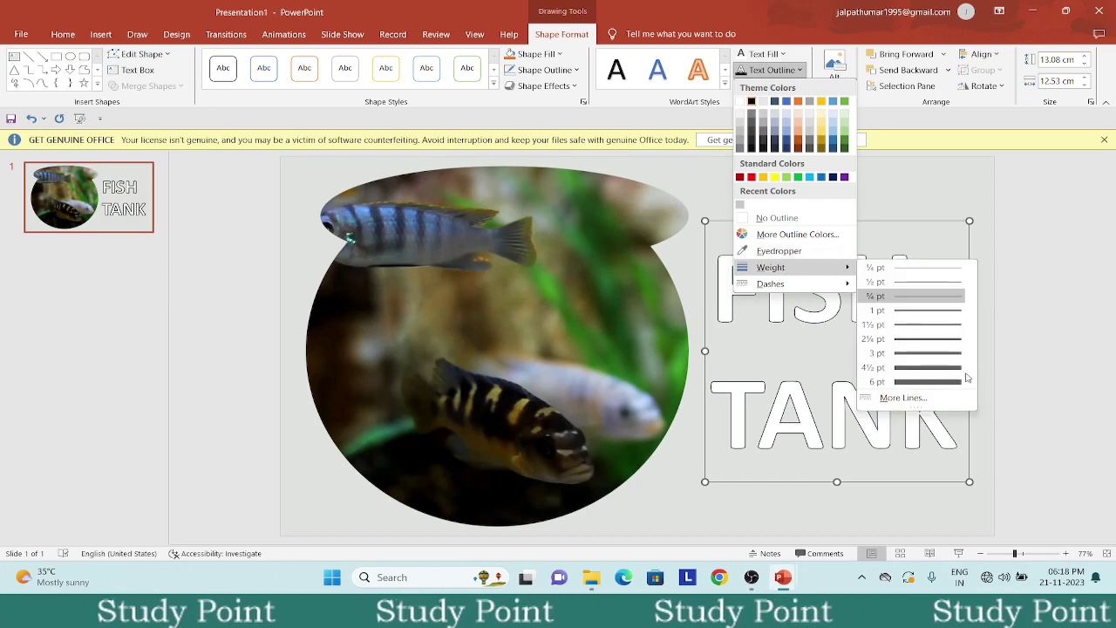
{"action": "left_click", "coordinate": [924, 339]}
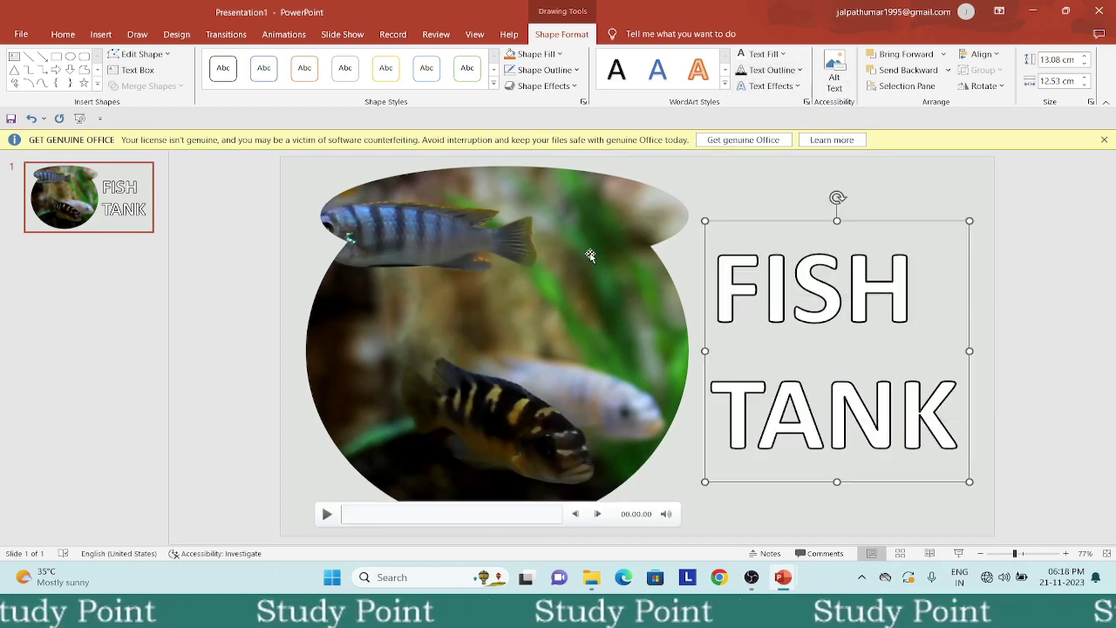
{"action": "left_click", "coordinate": [771, 70]}
{"action": "left_click", "coordinate": [751, 250]}
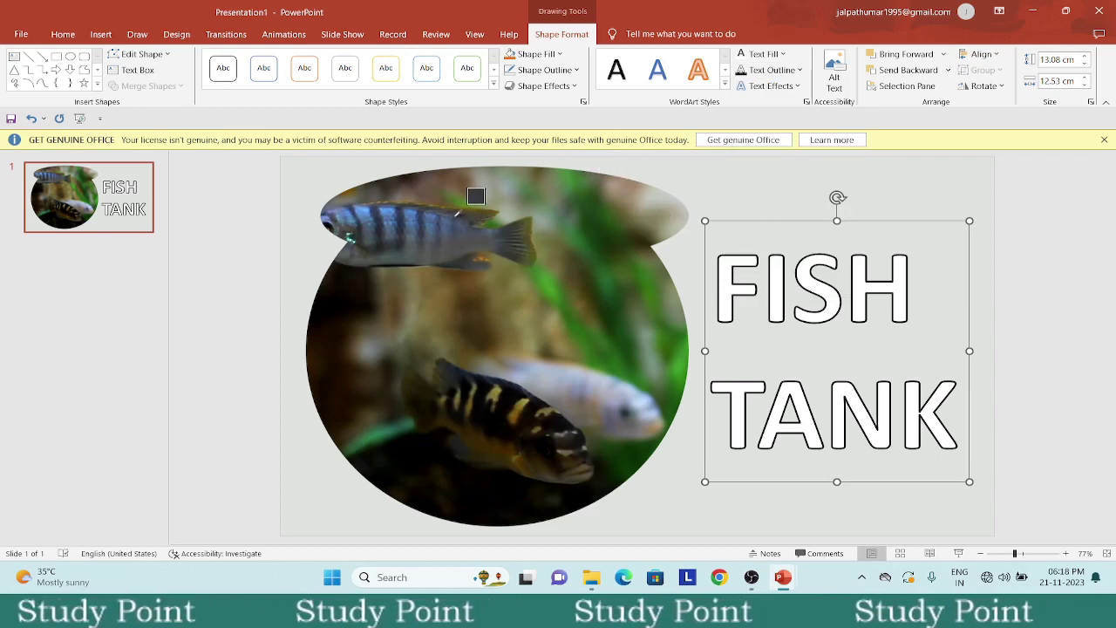
{"action": "left_click", "coordinate": [464, 207]}
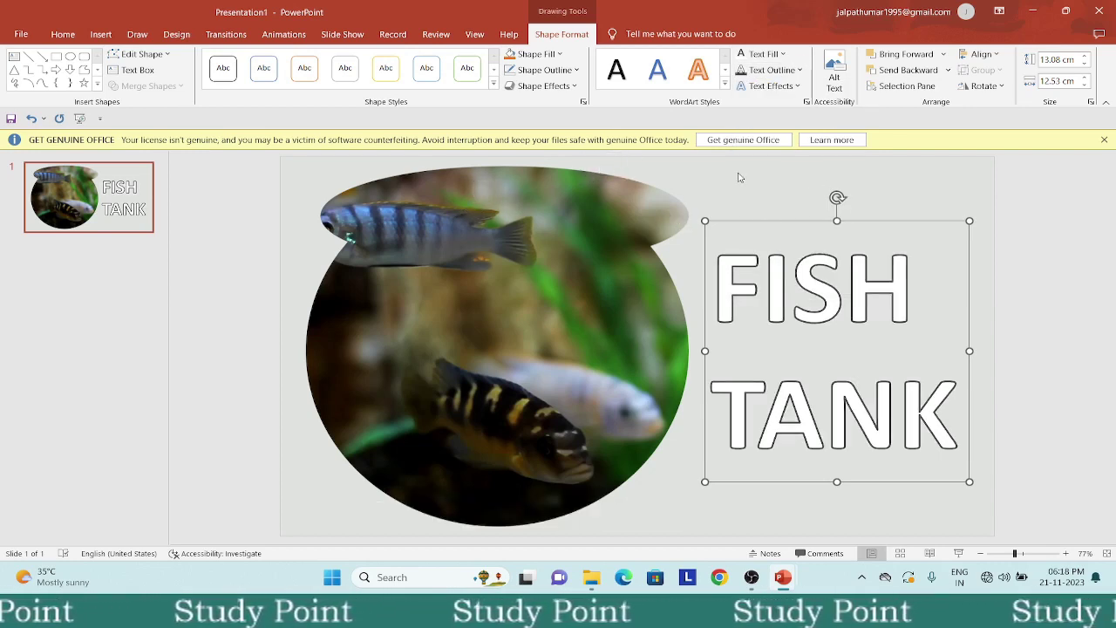
Add an outer bottom-right drop shadow to the FISH TANK text.
{"action": "left_click", "coordinate": [772, 85]}
{"action": "mouse_move", "coordinate": [779, 119]}
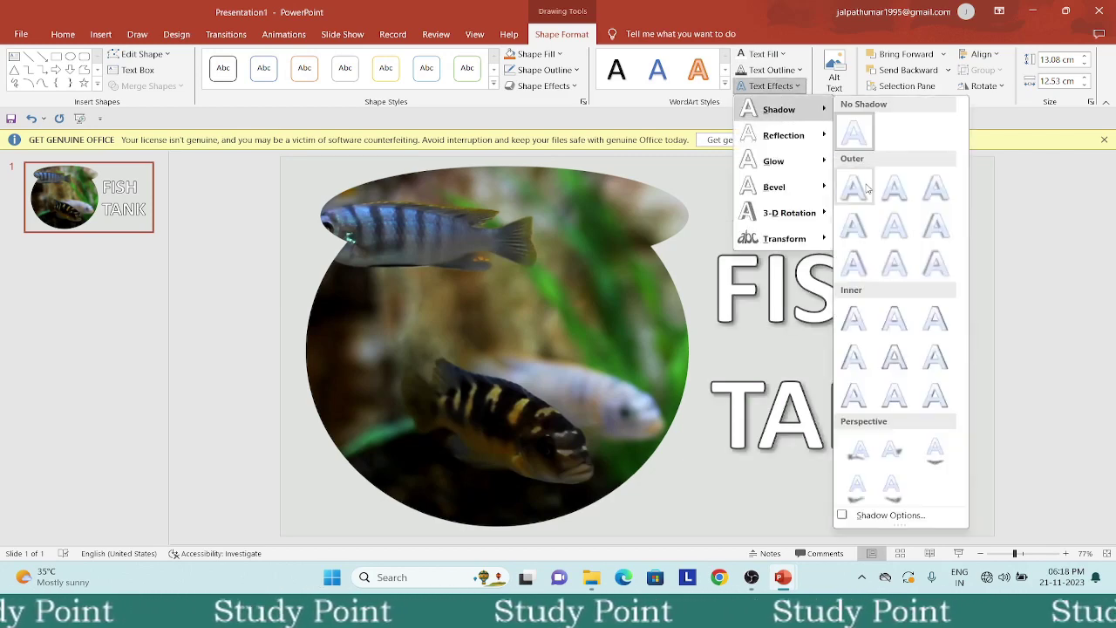
{"action": "left_click", "coordinate": [859, 182]}
{"action": "left_click", "coordinate": [746, 181]}
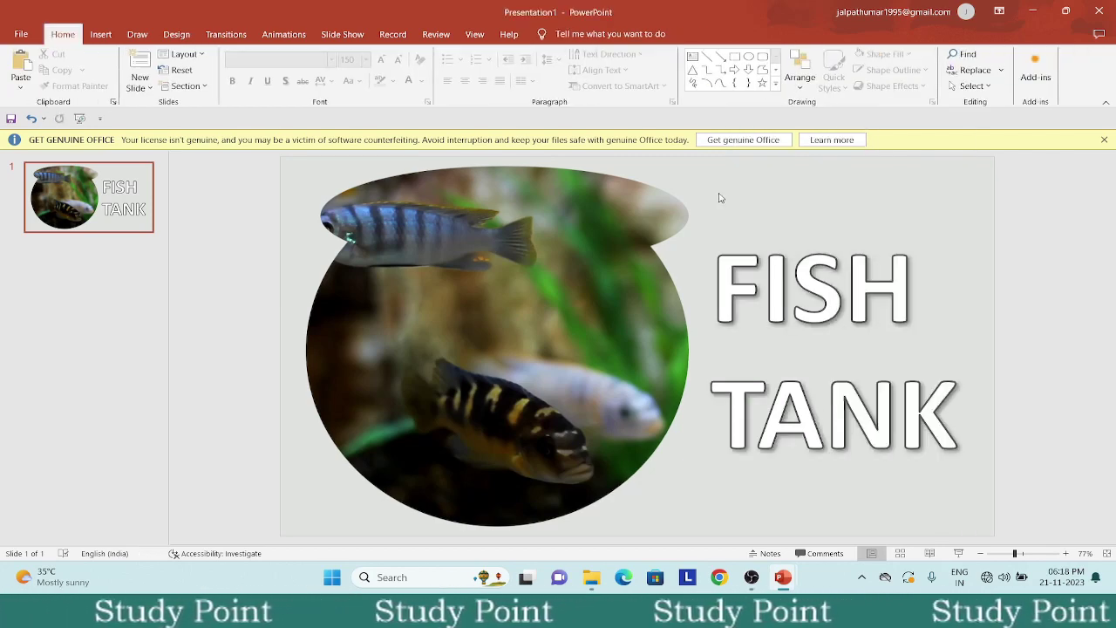
{"action": "mouse_move", "coordinate": [648, 223]}
{"action": "left_click", "coordinate": [589, 273]}
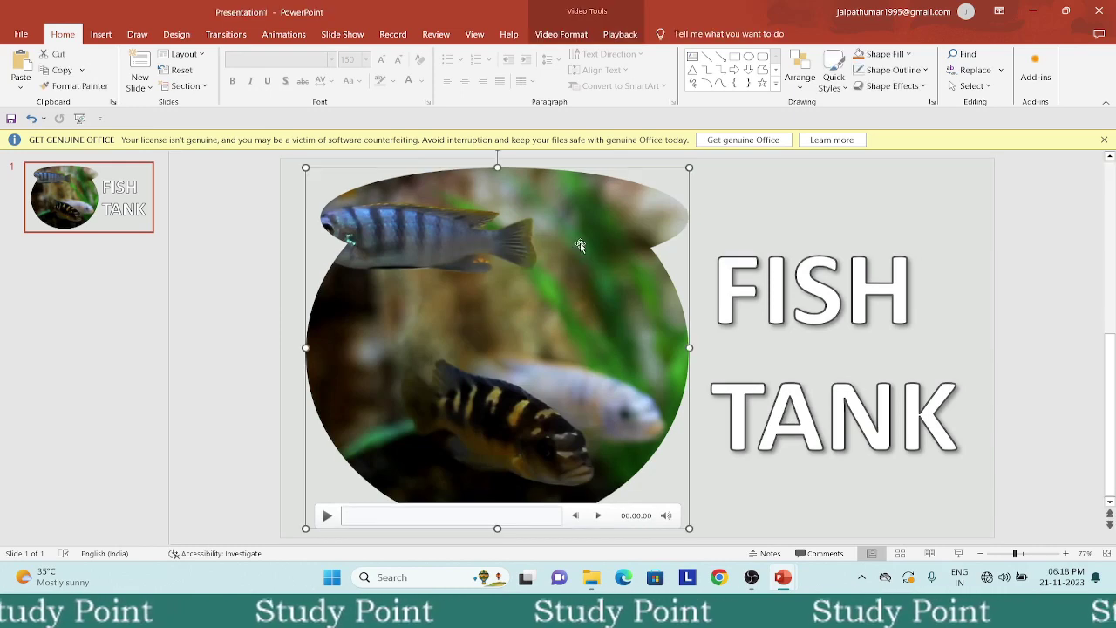
Set the fishbowl video to start automatically and loop until stopped, then run the show.
{"action": "left_click", "coordinate": [620, 36]}
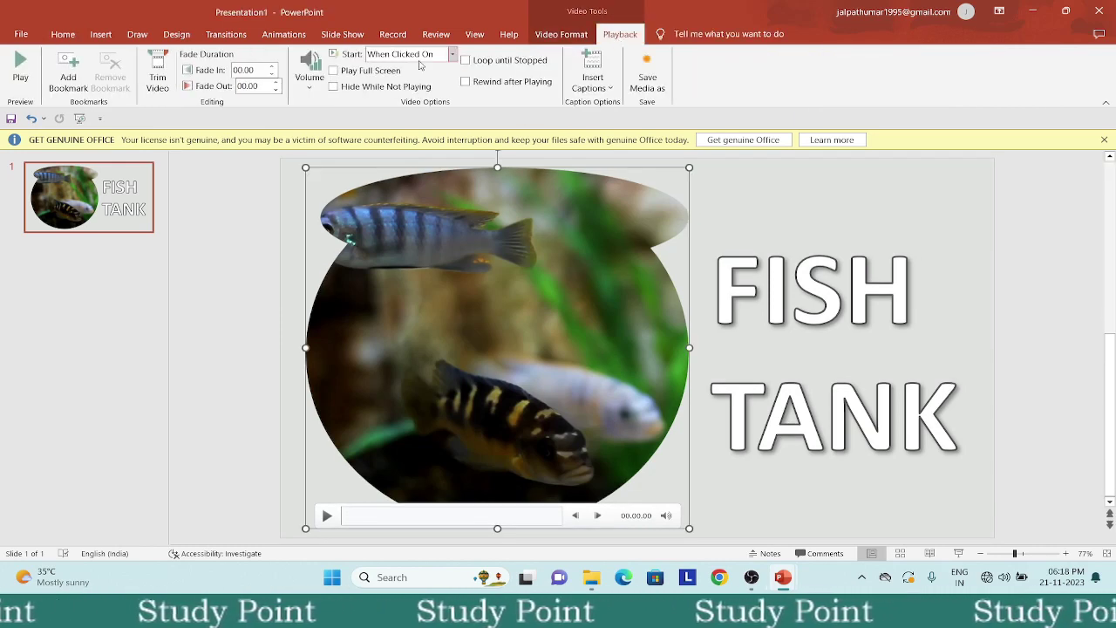
{"action": "left_click", "coordinate": [452, 54]}
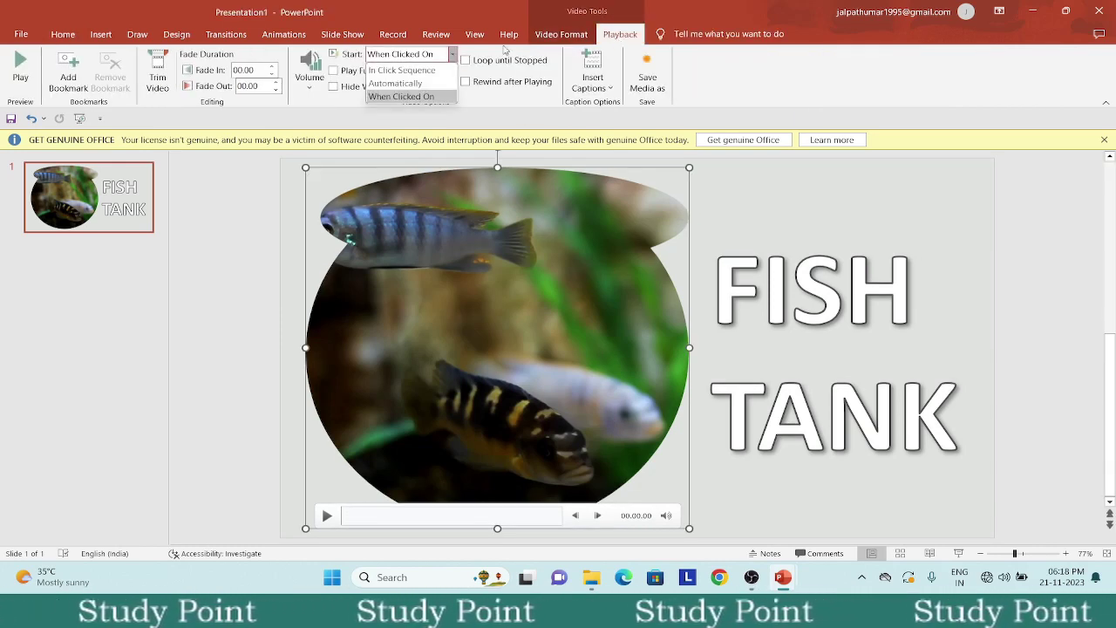
{"action": "left_click", "coordinate": [397, 84]}
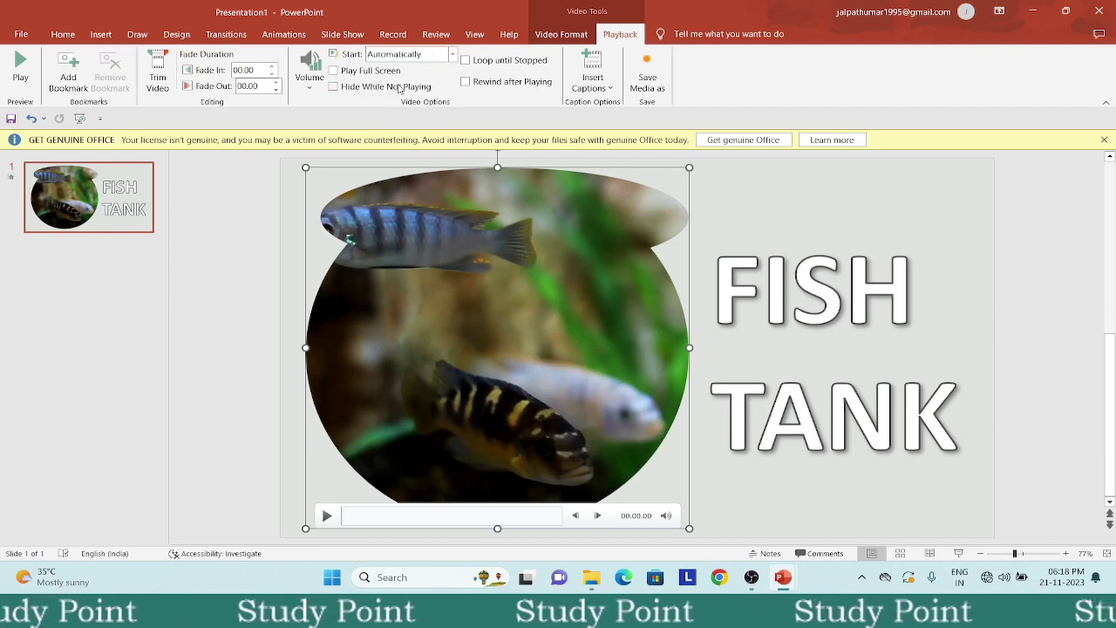
{"action": "left_click", "coordinate": [466, 61]}
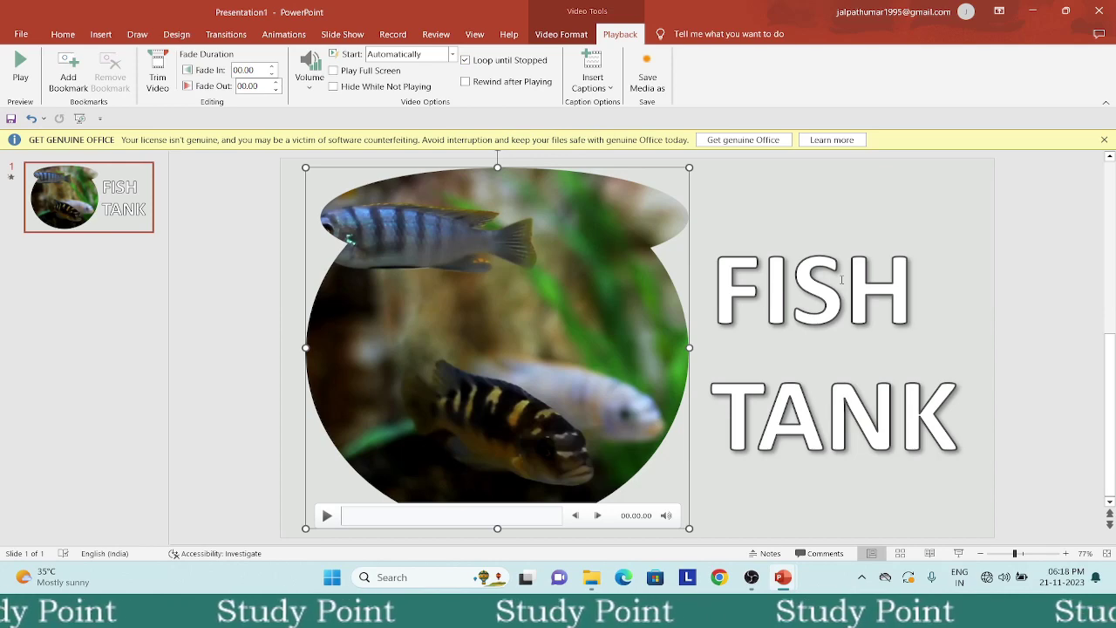
{"action": "key", "text": "F5"}
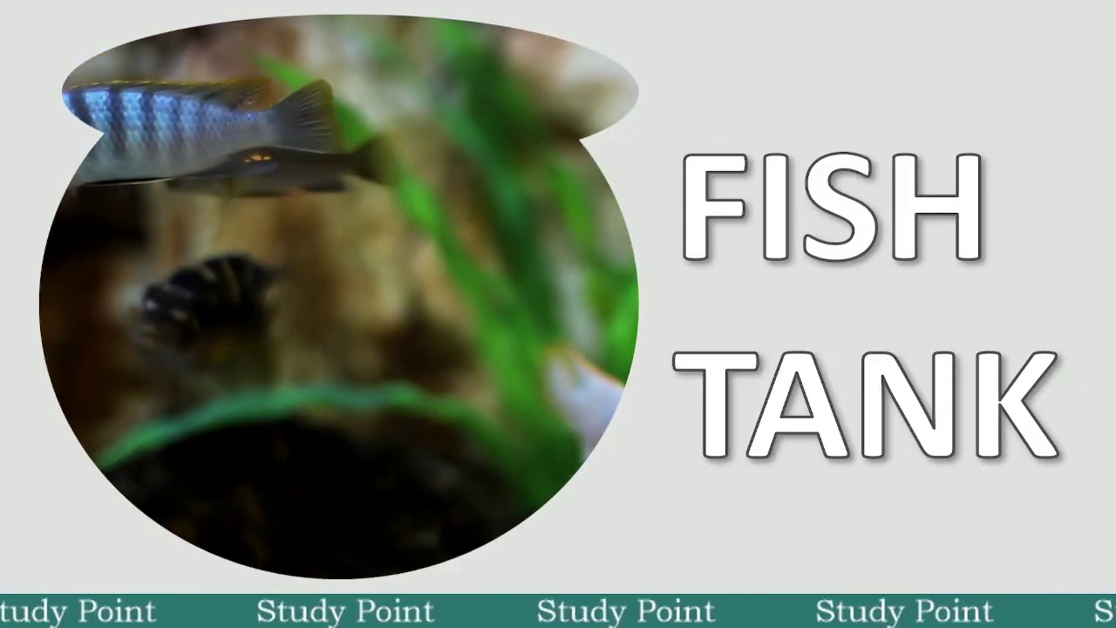
Run the slide show from the current slide to watch the fishbowl video beside FISH TANK.
{"action": "mouse_move", "coordinate": [493, 302]}
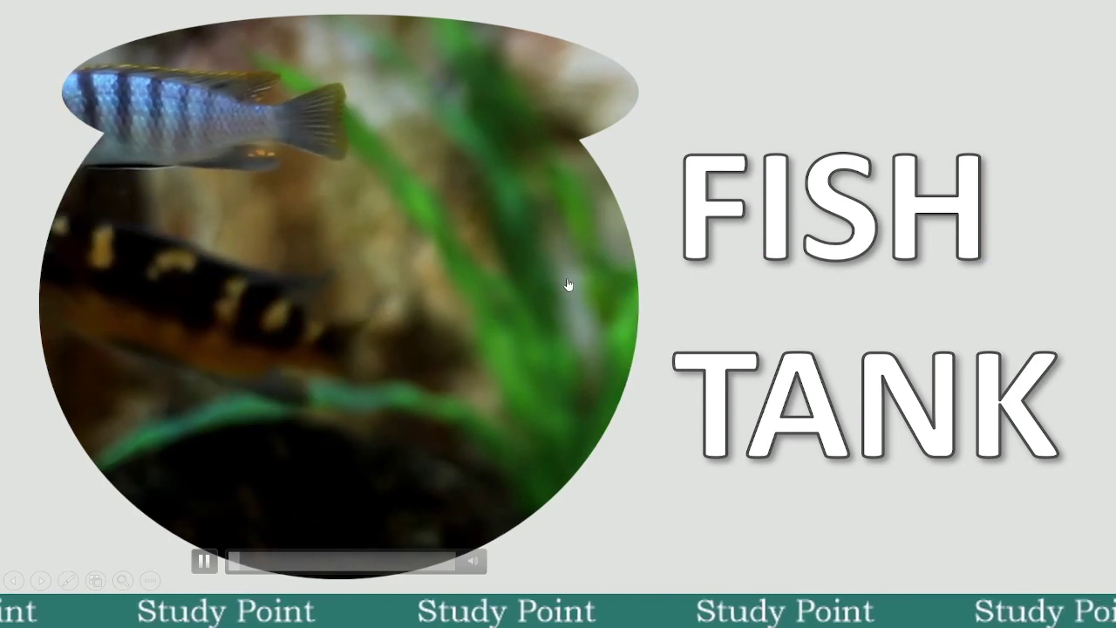